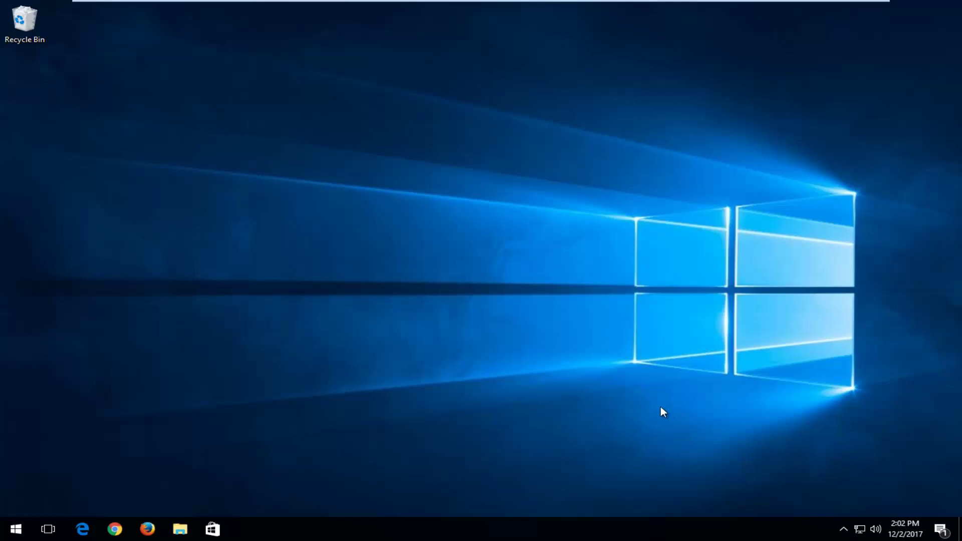
# Run regedit as administrator, allow it to make changes to the device, and enlarge its window
pyautogui.click(15, 529)
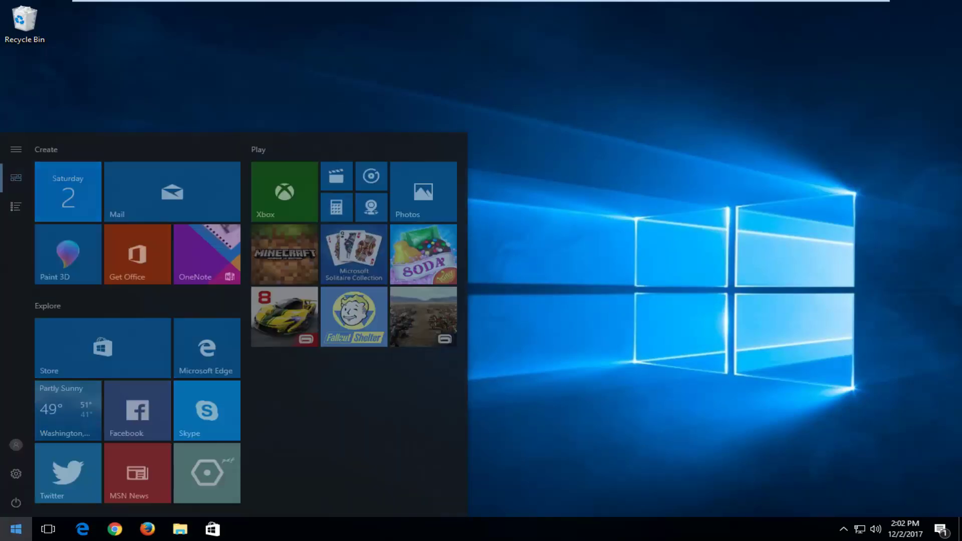
pyautogui.write('regedit')
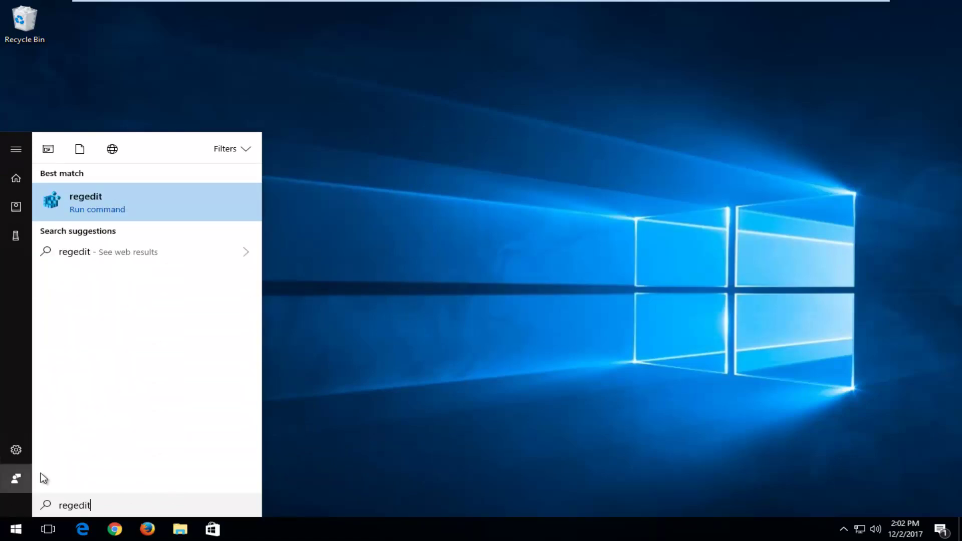
pyautogui.rightClick(73, 199)
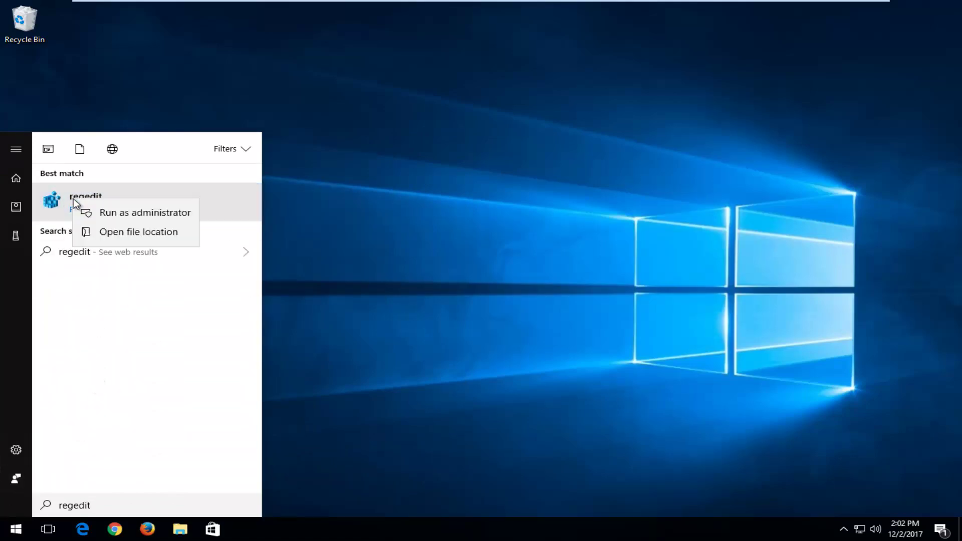
pyautogui.click(90, 211)
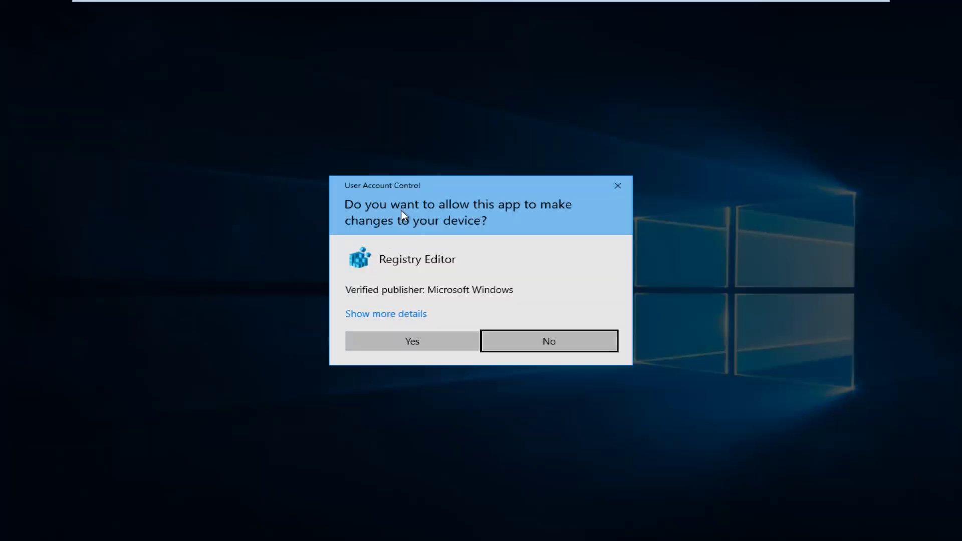
pyautogui.click(414, 336)
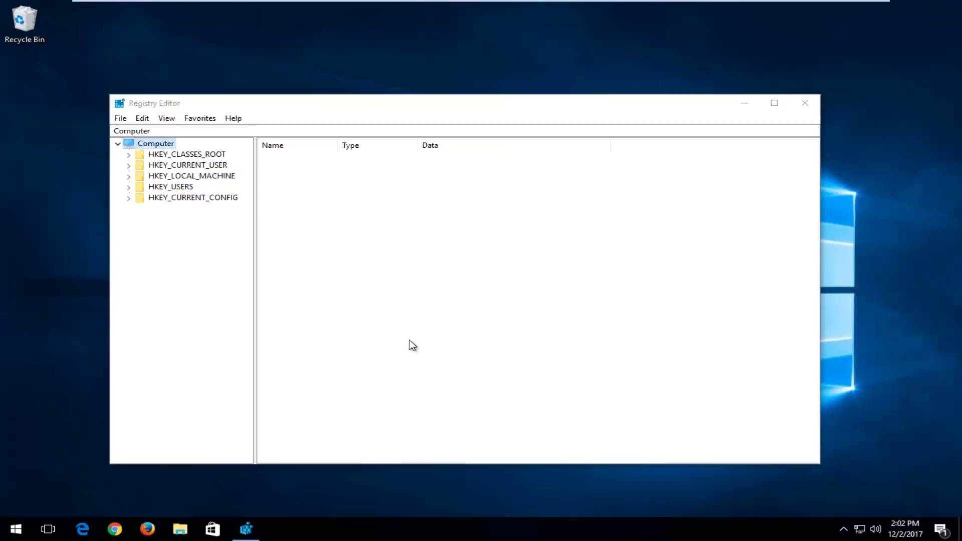
pyautogui.moveTo(558, 96); pyautogui.dragTo(539, 50)
pyautogui.moveTo(801, 417); pyautogui.dragTo(890, 481)
# Expand the registry tree to HKEY_LOCAL_MACHINE\SOFTWARE\Microsoft and widen the key tree so full key names are readable
pyautogui.click(180, 108)
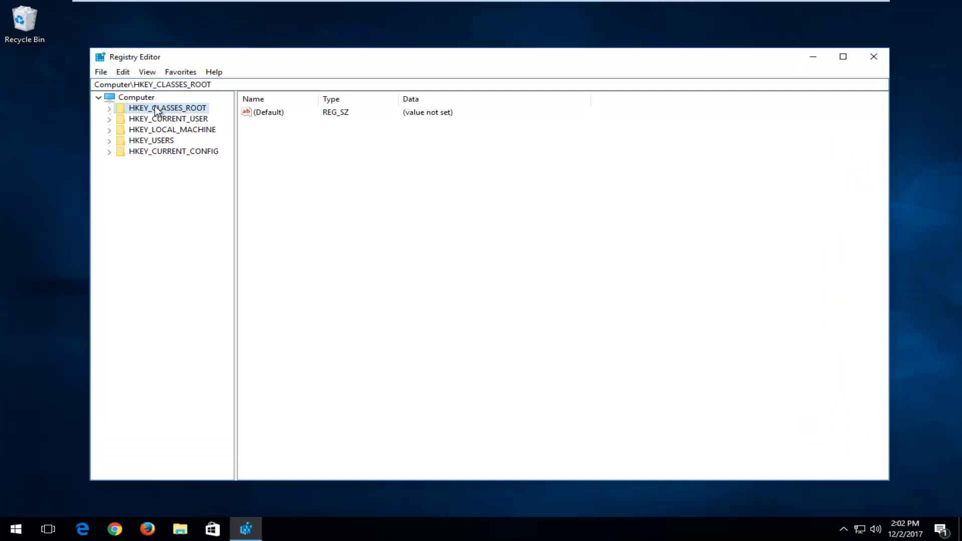
pyautogui.click(140, 130)
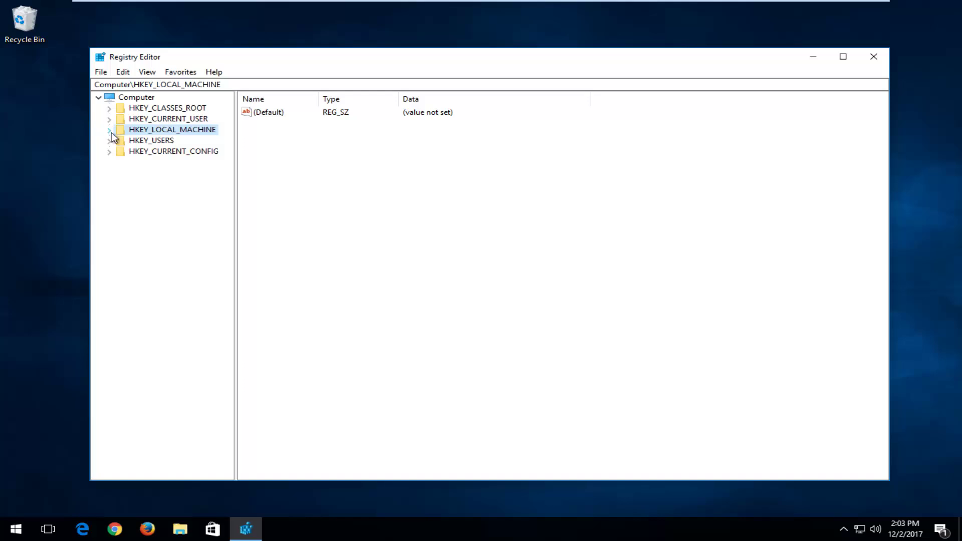
pyautogui.click(110, 132)
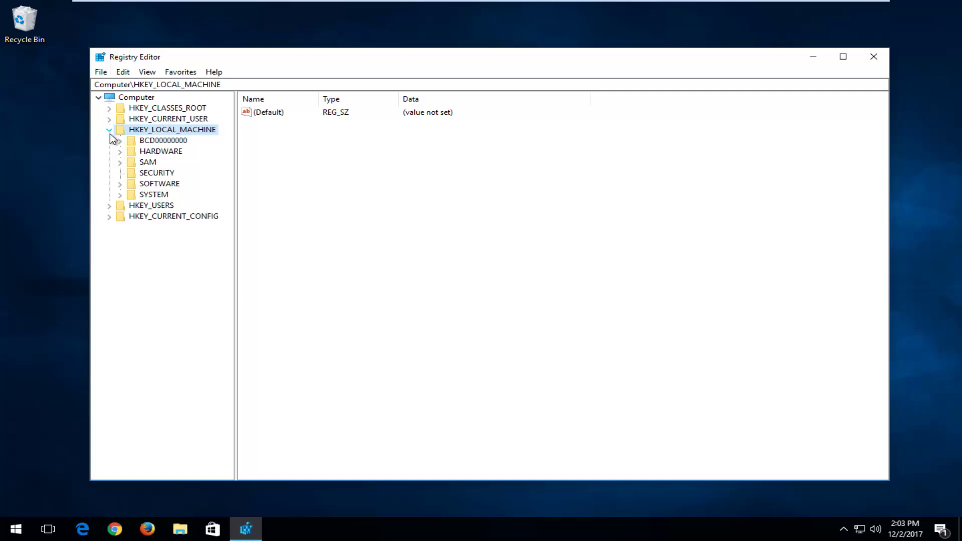
pyautogui.click(134, 184)
pyautogui.click(120, 184)
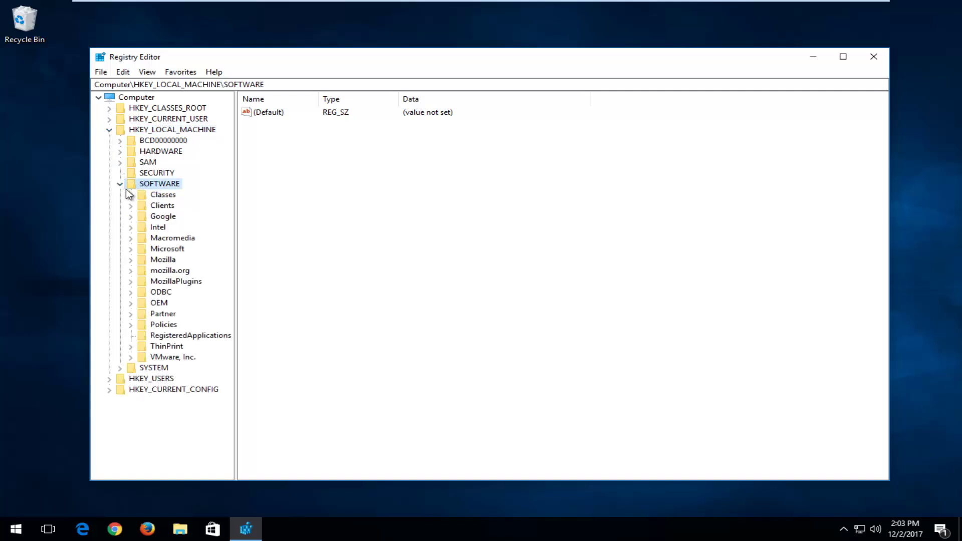
pyautogui.click(153, 250)
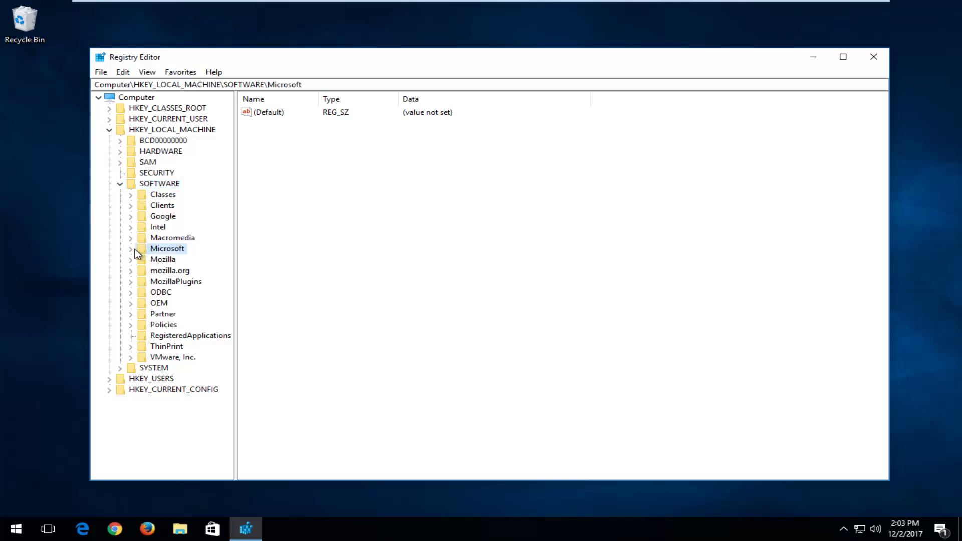
pyautogui.click(130, 249)
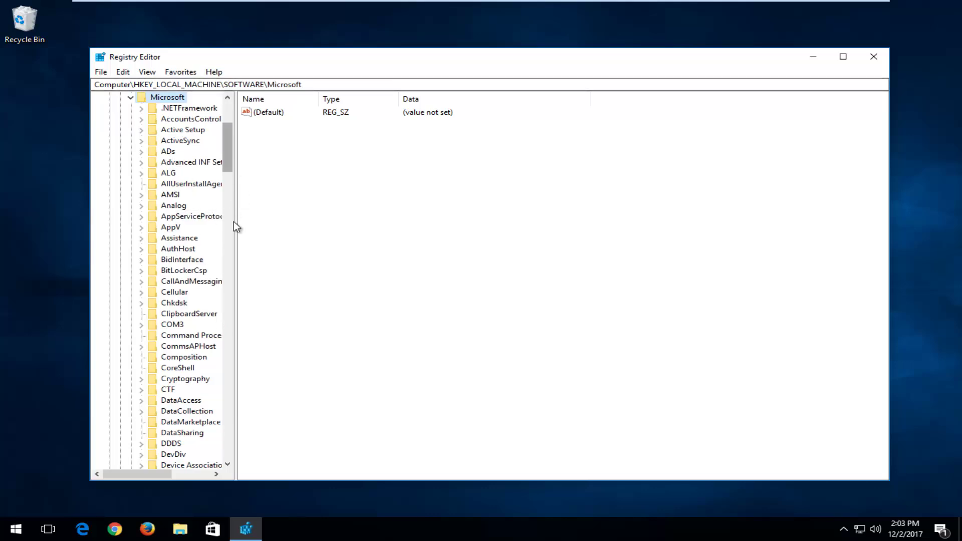
pyautogui.moveTo(234, 213); pyautogui.dragTo(326, 207)
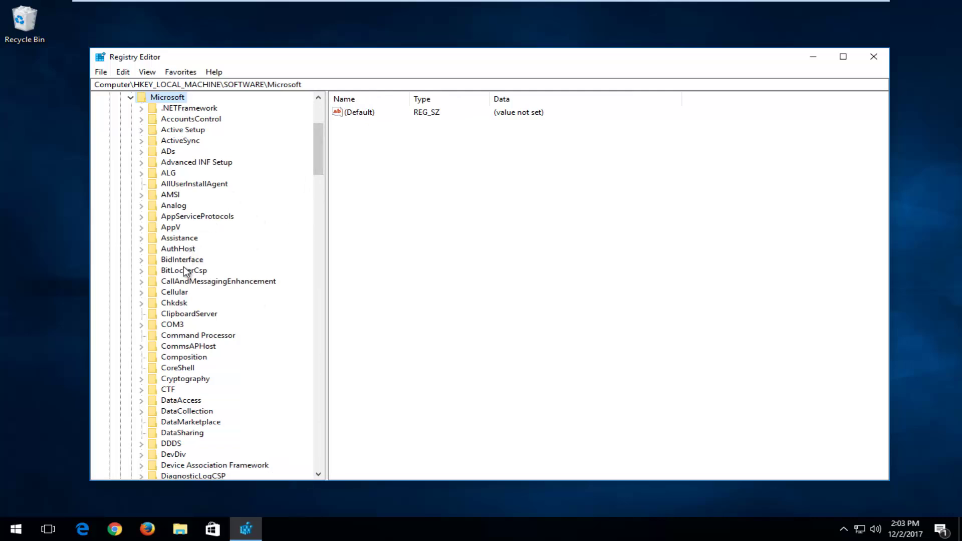
# Expand the Windows NT key under Microsoft and its CurrentVersion subkey
pyautogui.click(179, 315)
pyautogui.scroll(-15, 185, 305)
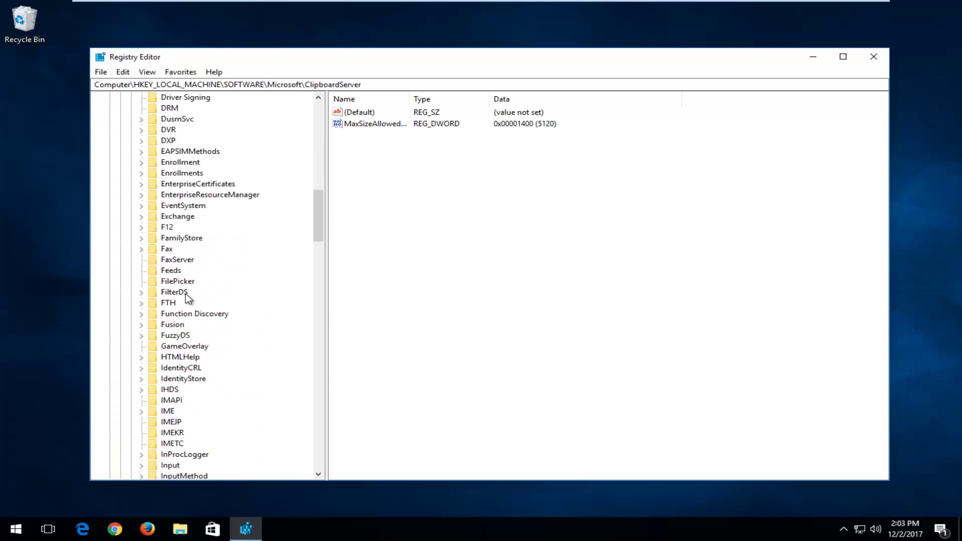
pyautogui.scroll(-20, 187, 297)
pyautogui.scroll(-4, 181, 301)
pyautogui.click(167, 389)
pyautogui.scroll(-1, 145, 381)
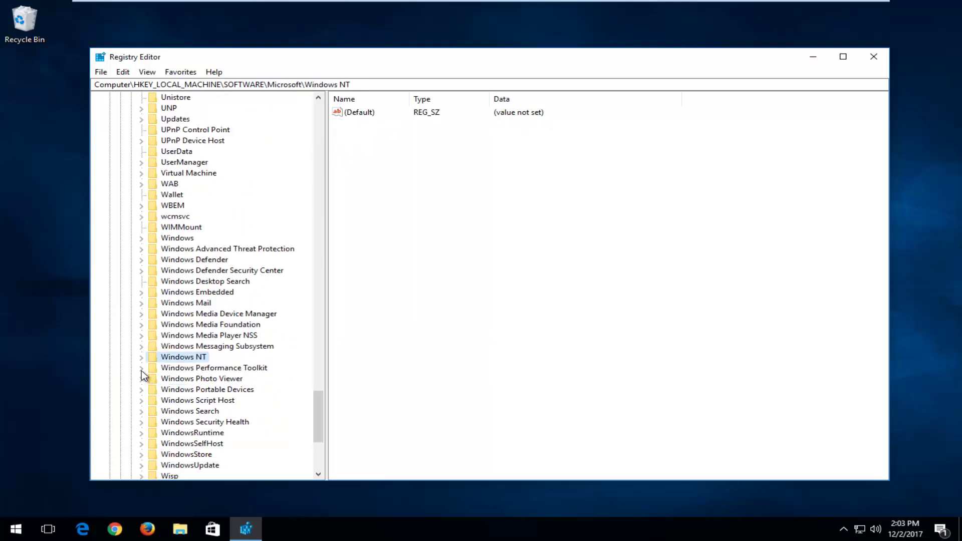
pyautogui.click(140, 358)
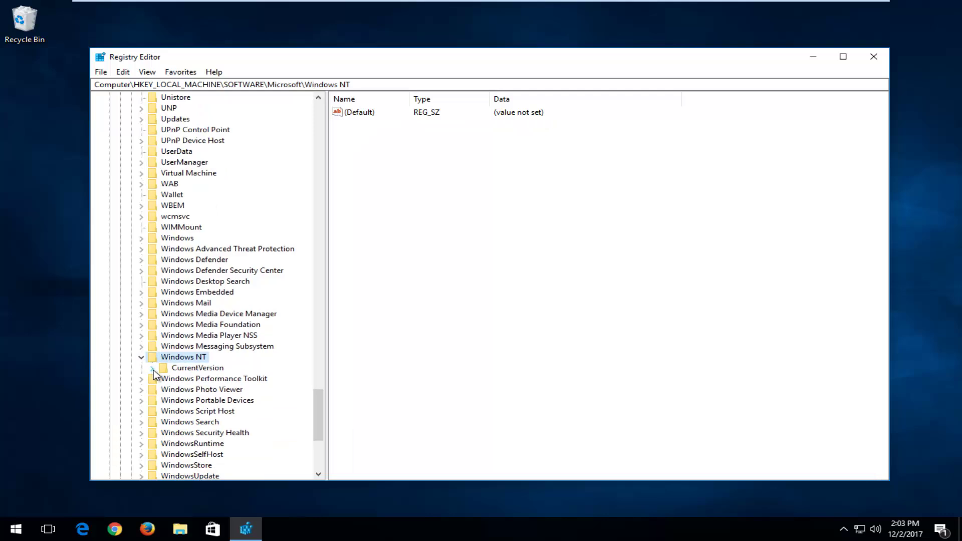
pyautogui.click(153, 368)
# Open the Multimedia\SystemProfile key under CurrentVersion and widen the value name column to show the full names
pyautogui.scroll(-8, 246, 345)
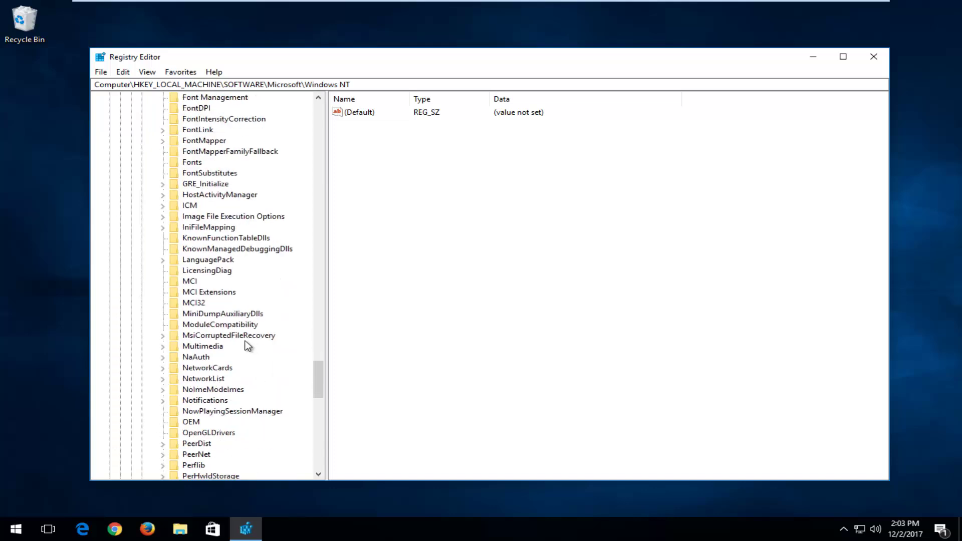
pyautogui.click(202, 346)
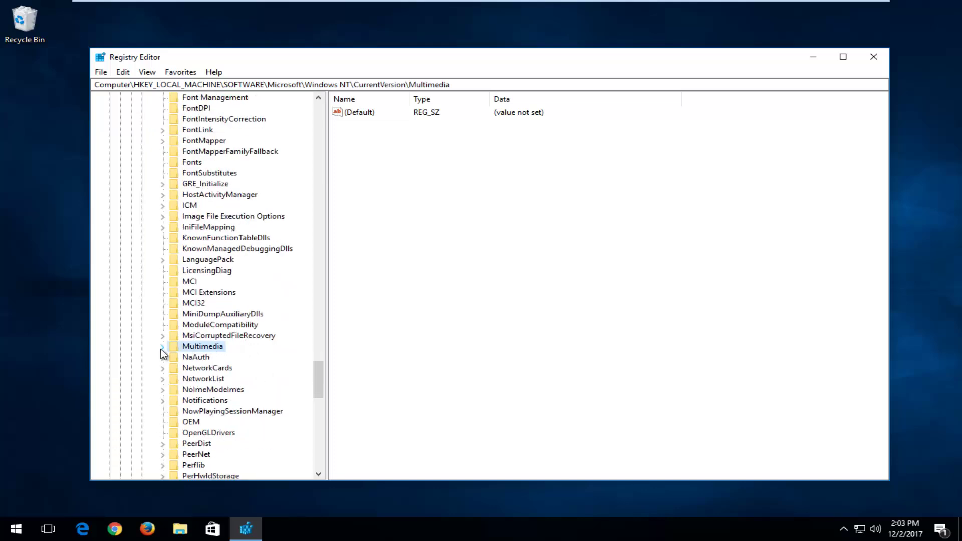
pyautogui.click(161, 348)
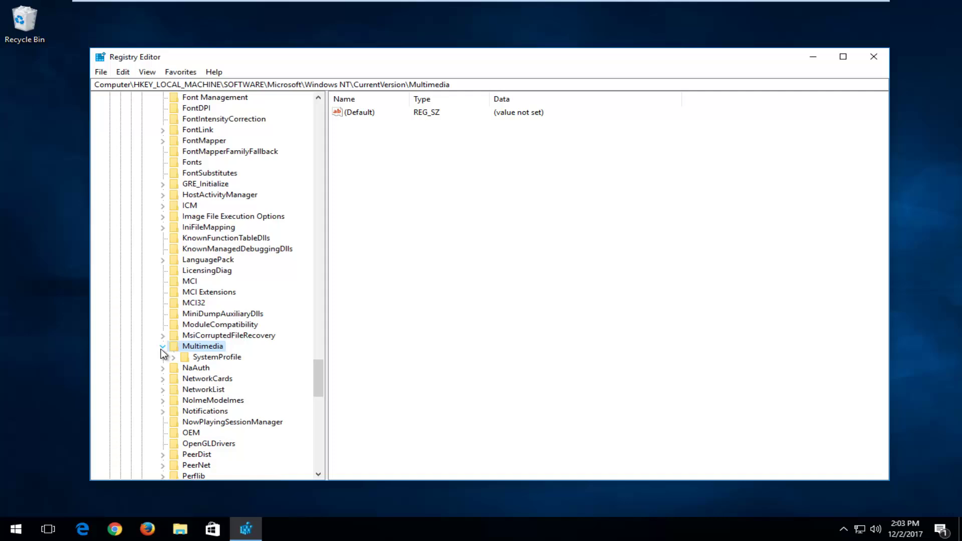
pyautogui.click(209, 359)
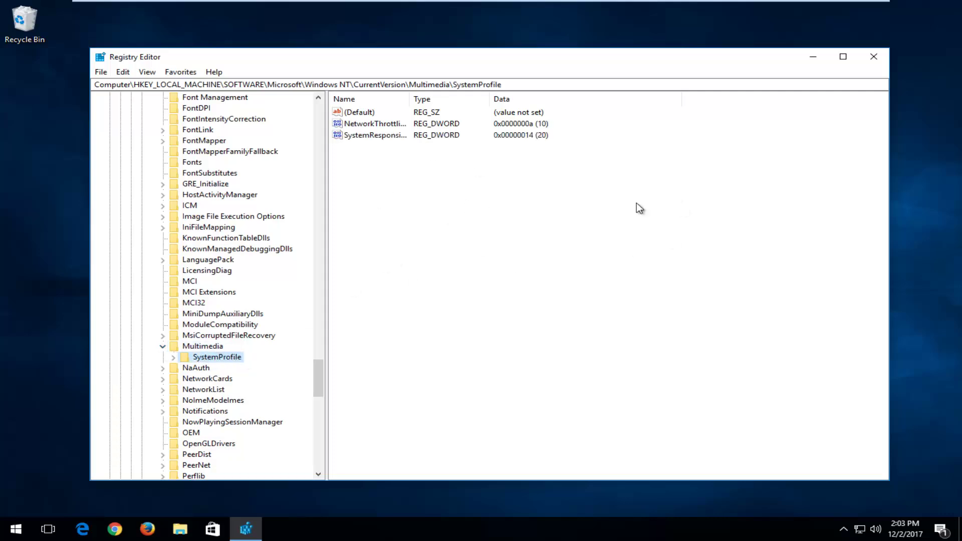
pyautogui.moveTo(410, 99); pyautogui.dragTo(489, 97)
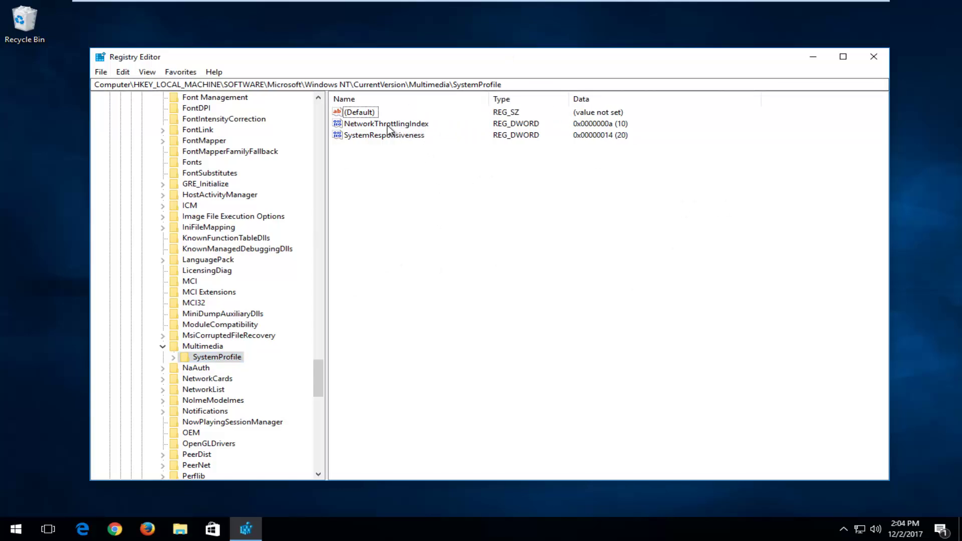
# Set the NetworkThrottlingIndex value data to FFFFFFFF in hexadecimal and save it
pyautogui.click(361, 126)
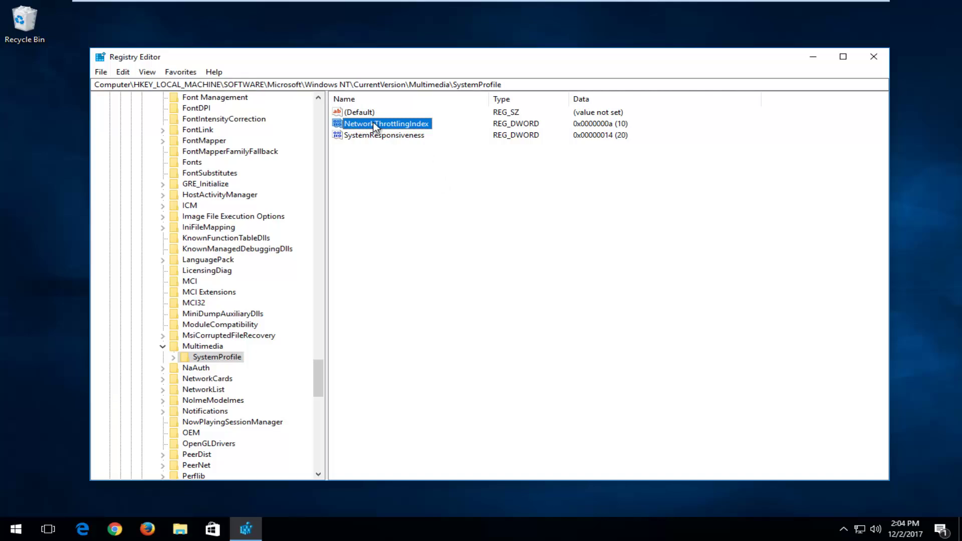
pyautogui.doubleClick(375, 126)
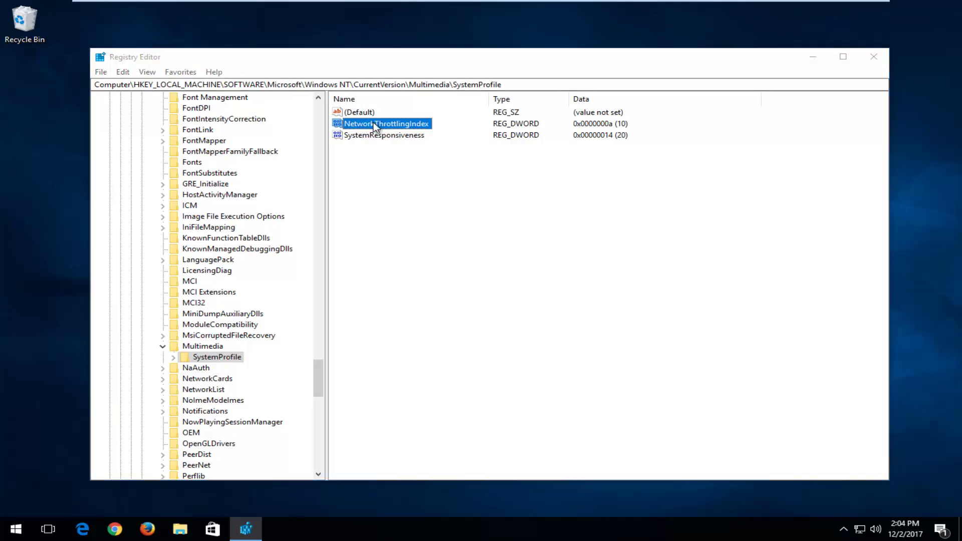
pyautogui.moveTo(228, 116); pyautogui.dragTo(551, 167)
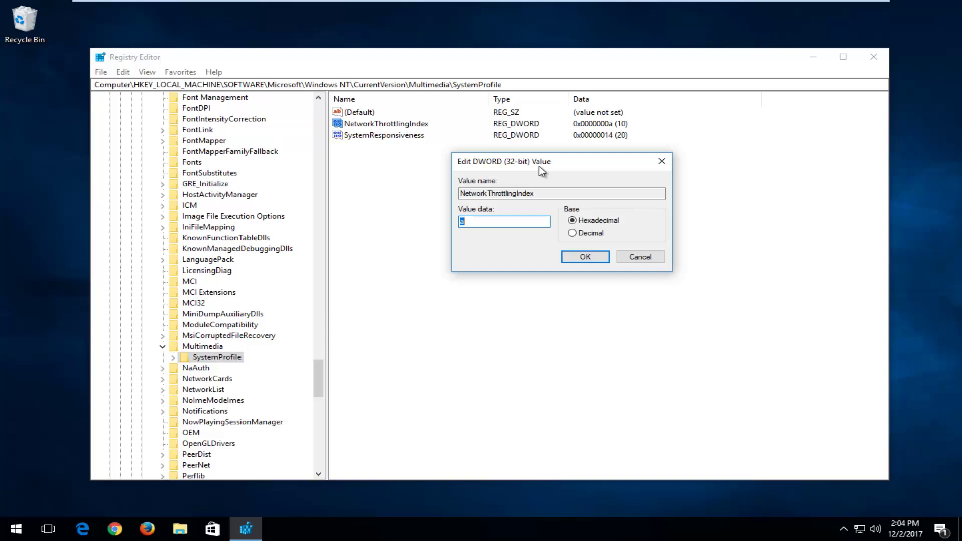
pyautogui.write('F')
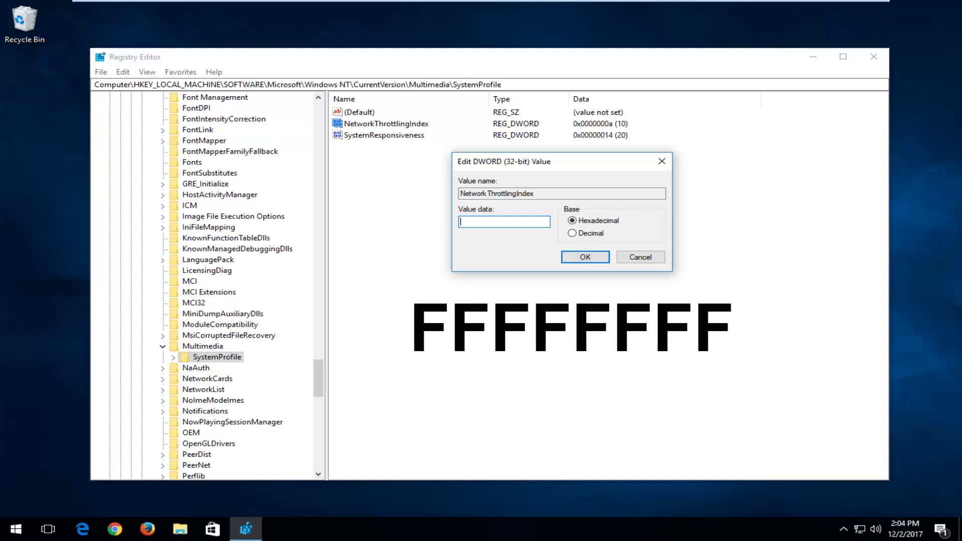
pyautogui.write('FFFFFFF')
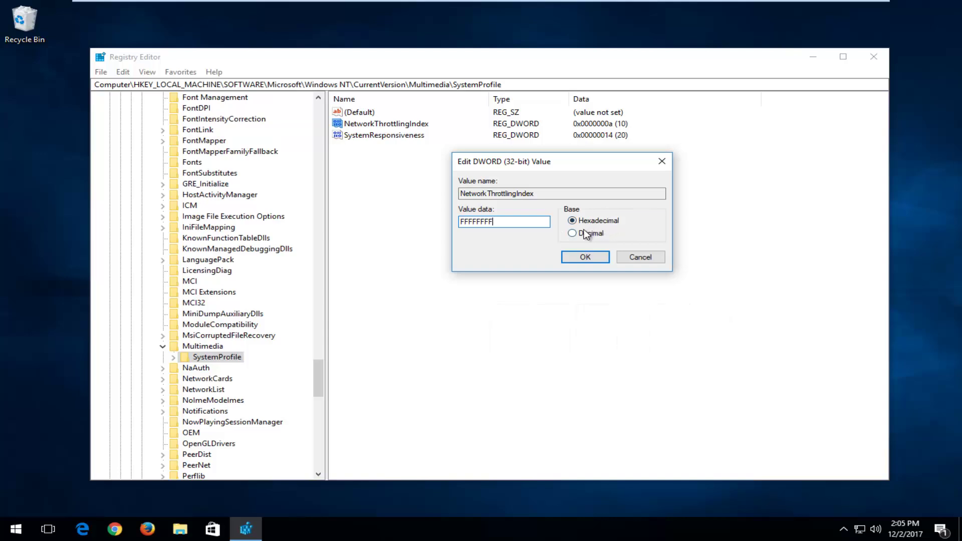
pyautogui.click(575, 256)
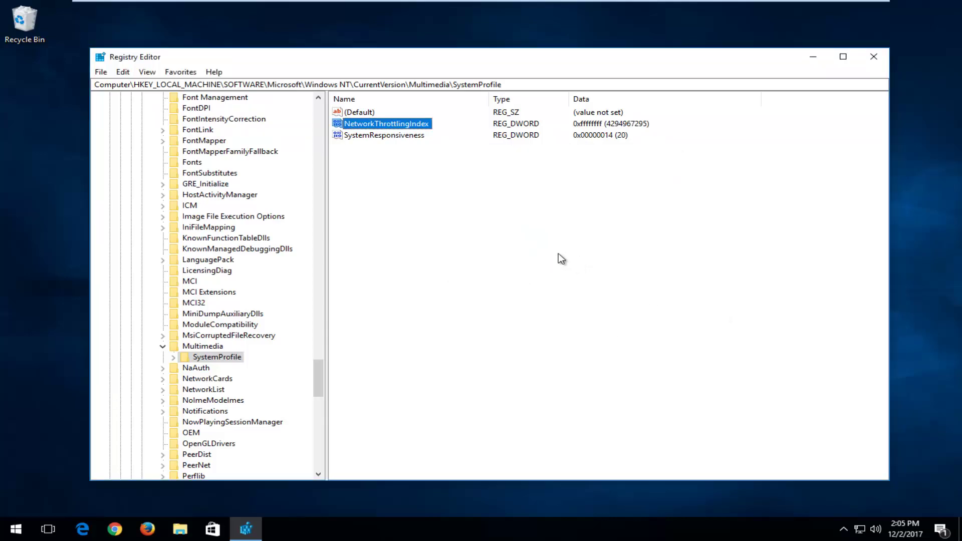
# Collapse the expanded Multimedia, Microsoft, SOFTWARE and HKEY_LOCAL_MACHINE keys in the registry tree
pyautogui.click(164, 347)
pyautogui.moveTo(311, 376); pyautogui.dragTo(323, 120)
pyautogui.click(130, 249)
pyautogui.click(120, 183)
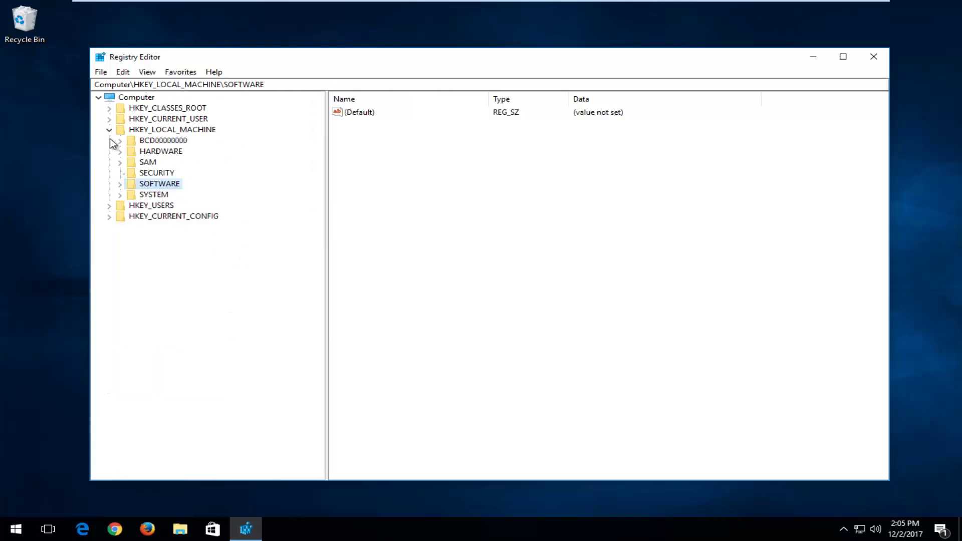
pyautogui.click(110, 131)
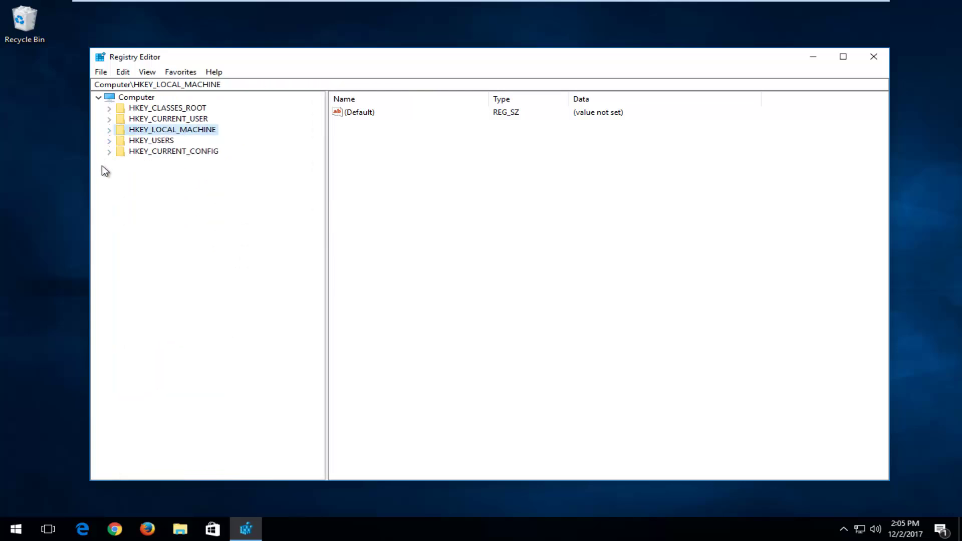
# Expand the HKEY_LOCAL_MACHINE\SYSTEM\CurrentControlSet\Services key in the registry tree
pyautogui.click(108, 132)
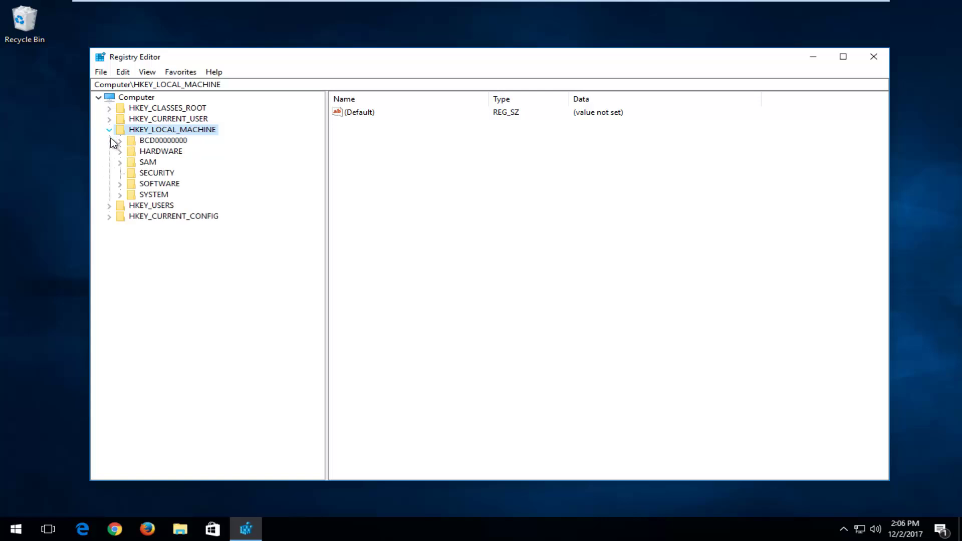
pyautogui.click(120, 195)
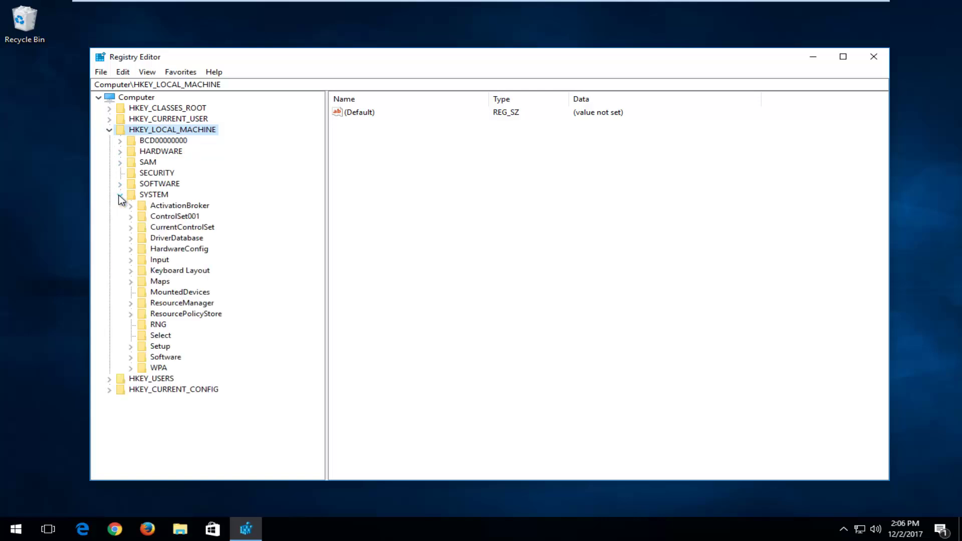
pyautogui.click(133, 226)
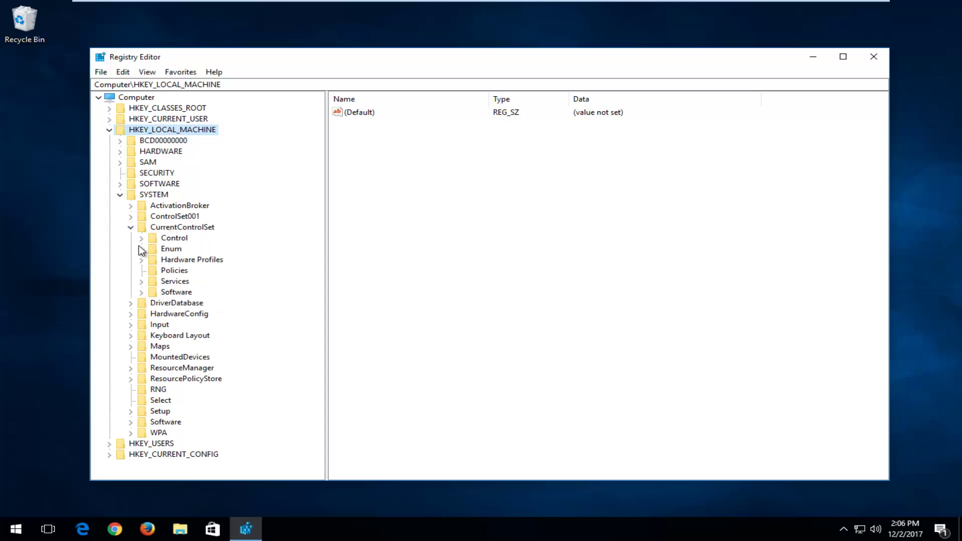
pyautogui.click(141, 281)
# Find the Tcpip key under Services, open it and expand its subkeys
pyautogui.scroll(-20, 155, 258)
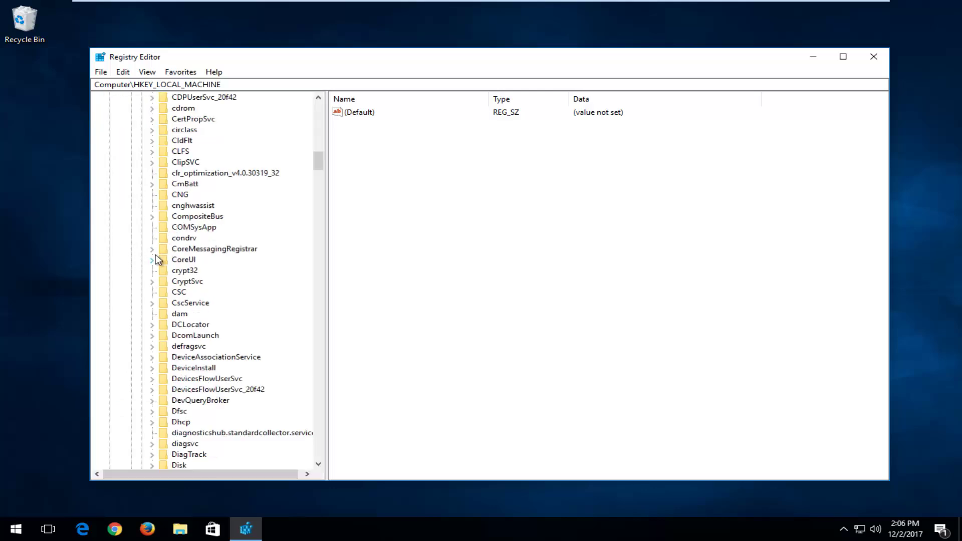
pyautogui.scroll(-20, 156, 254)
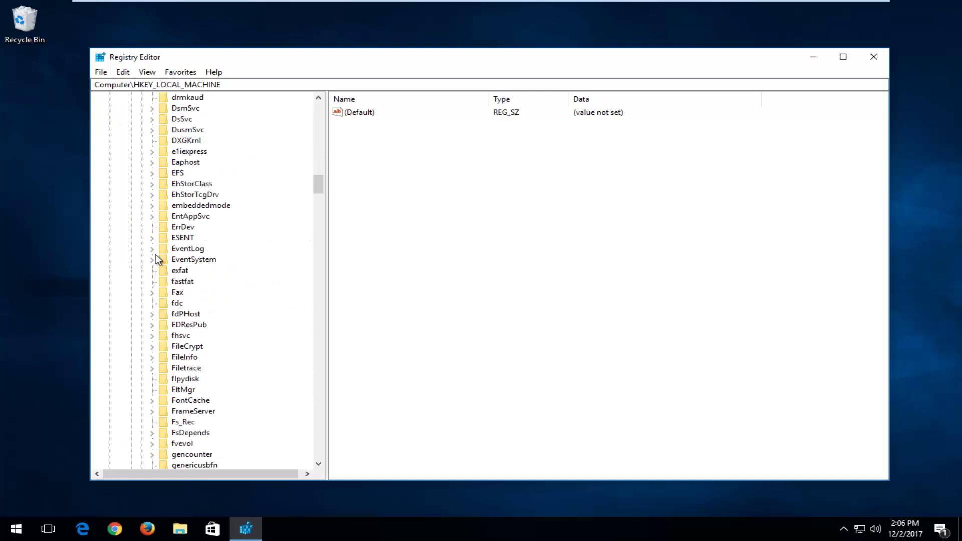
pyautogui.scroll(-20, 155, 254)
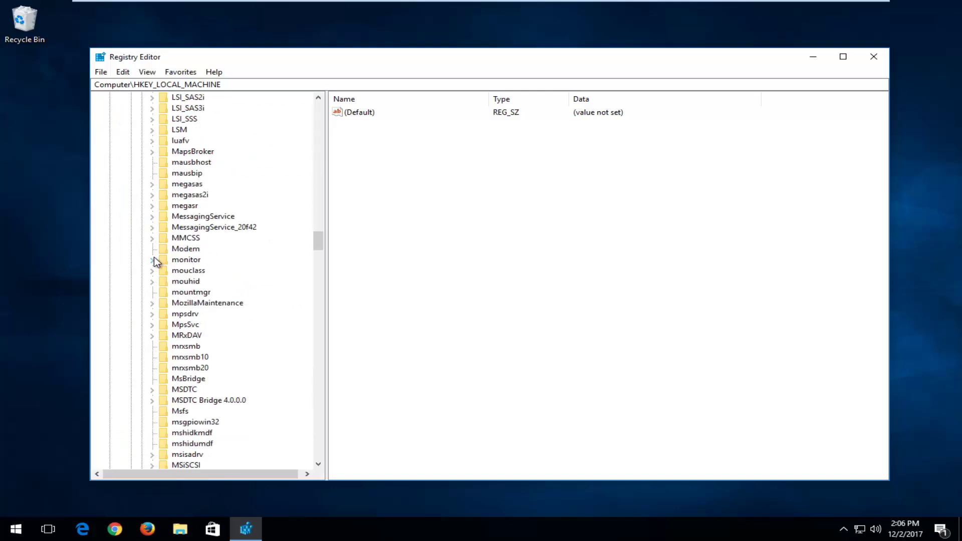
pyautogui.scroll(-18, 153, 261)
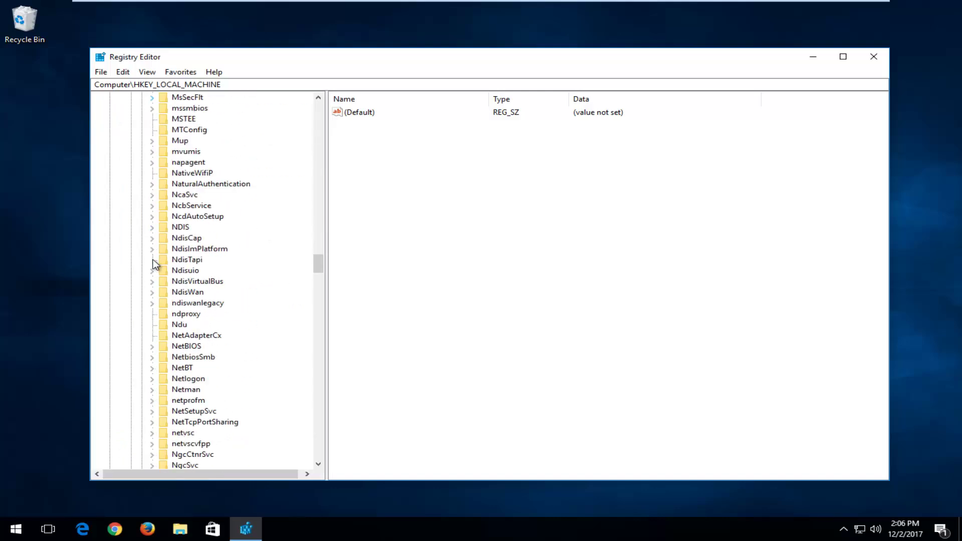
pyautogui.scroll(-20, 156, 265)
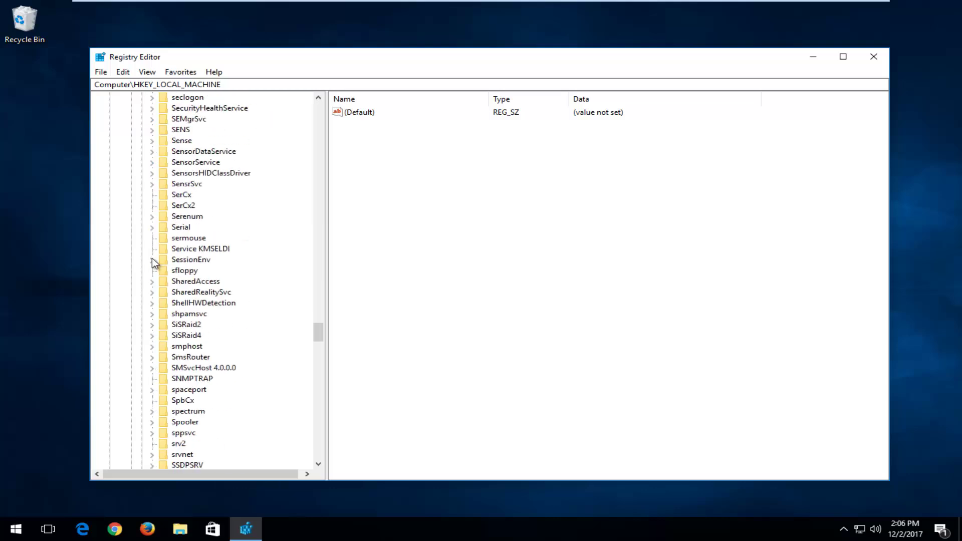
pyautogui.scroll(-3, 150, 275)
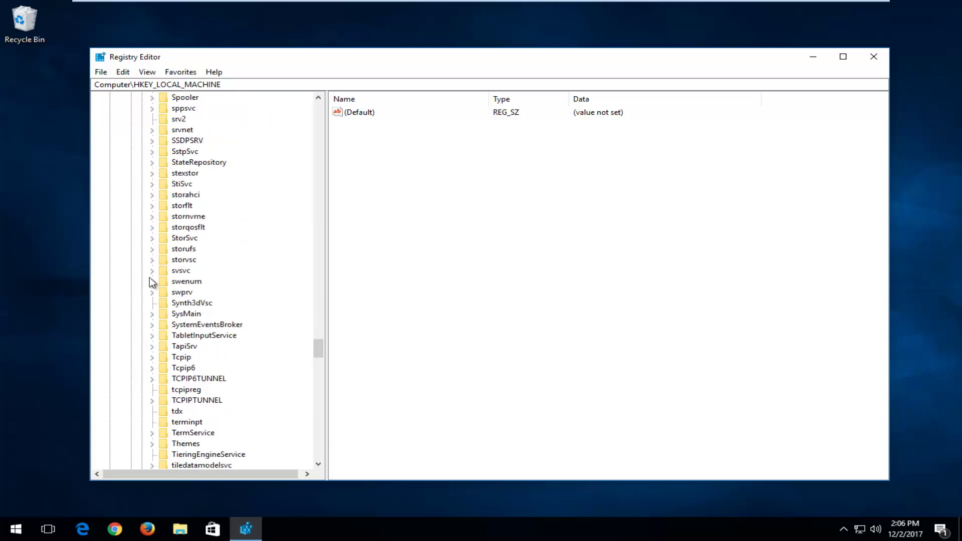
pyautogui.click(179, 358)
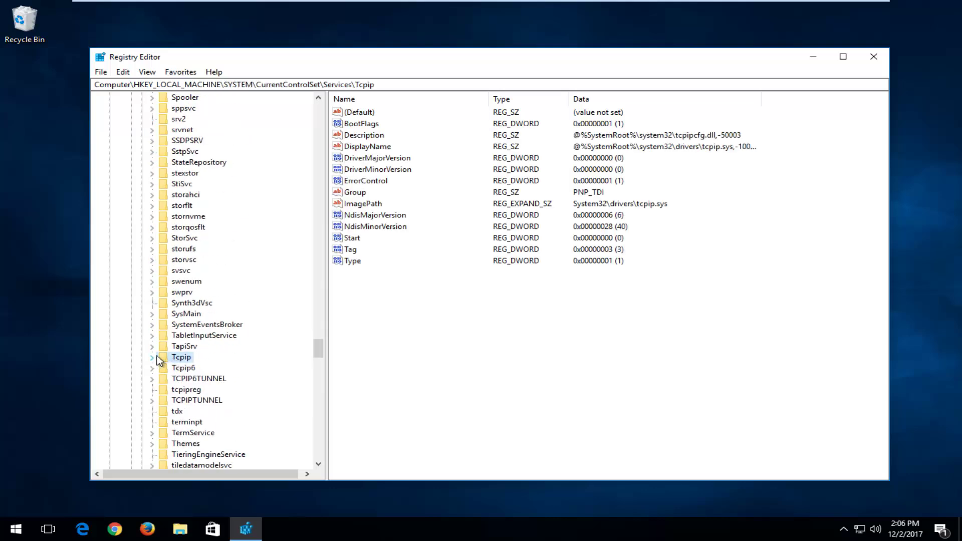
pyautogui.click(155, 356)
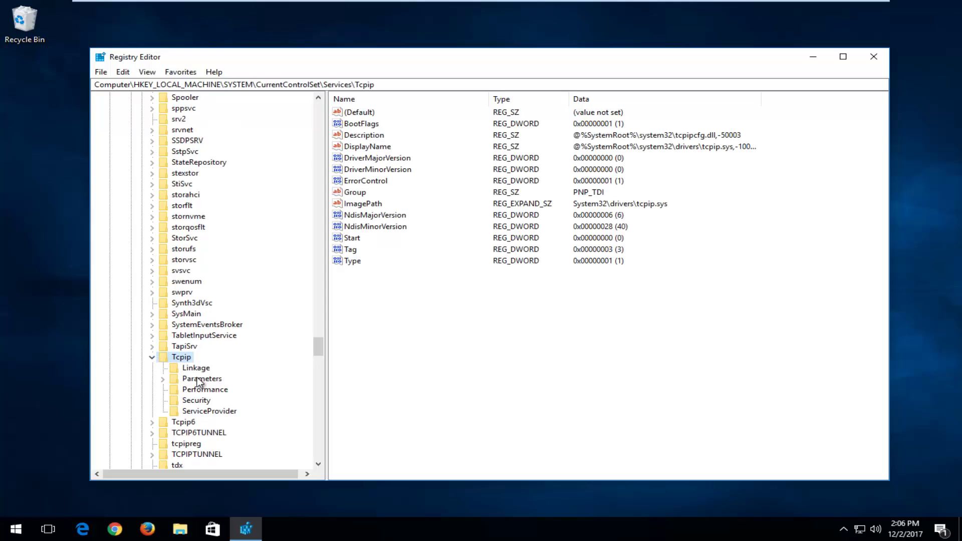
# Open the Parameters key under Tcpip and expand its Interfaces subkey to list the network interface keys
pyautogui.click(200, 380)
pyautogui.click(162, 380)
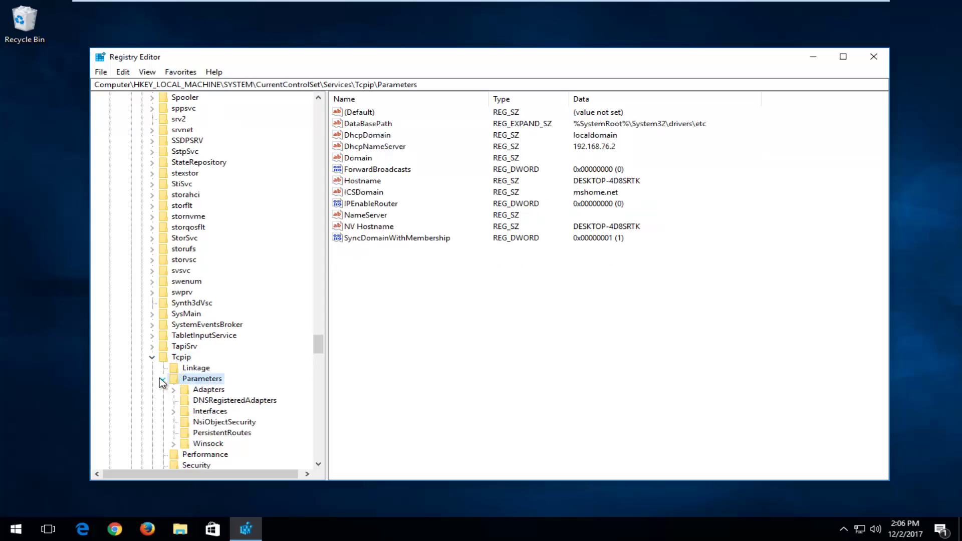
pyautogui.click(199, 413)
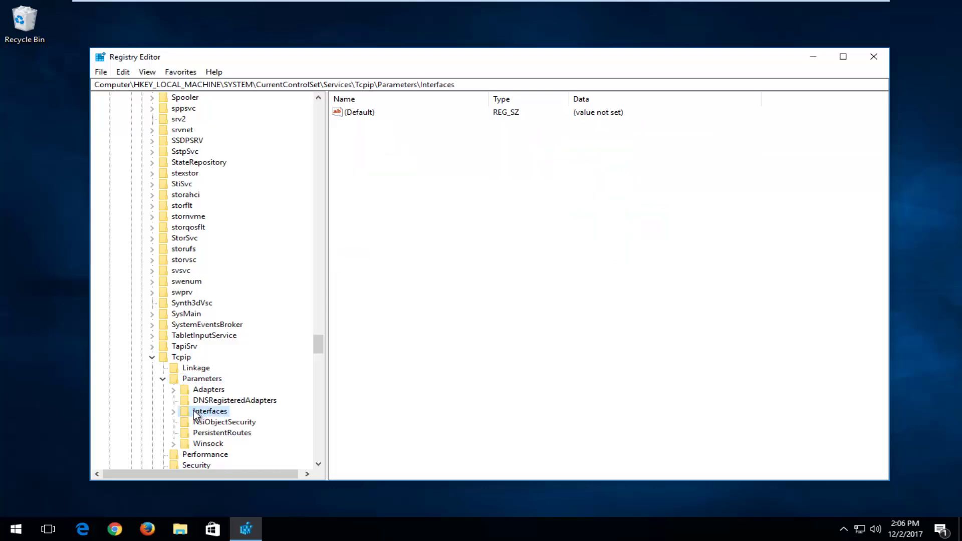
pyautogui.click(172, 411)
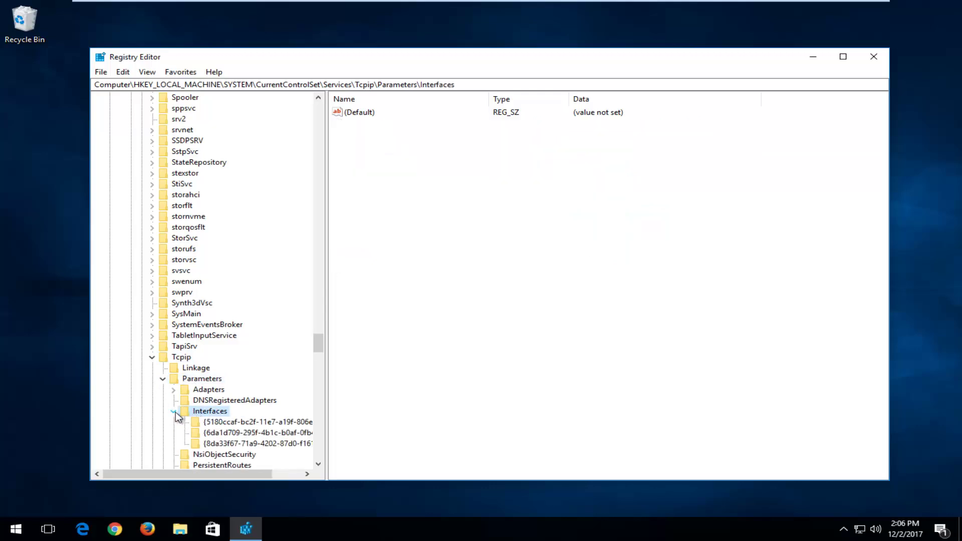
pyautogui.scroll(-2, 242, 419)
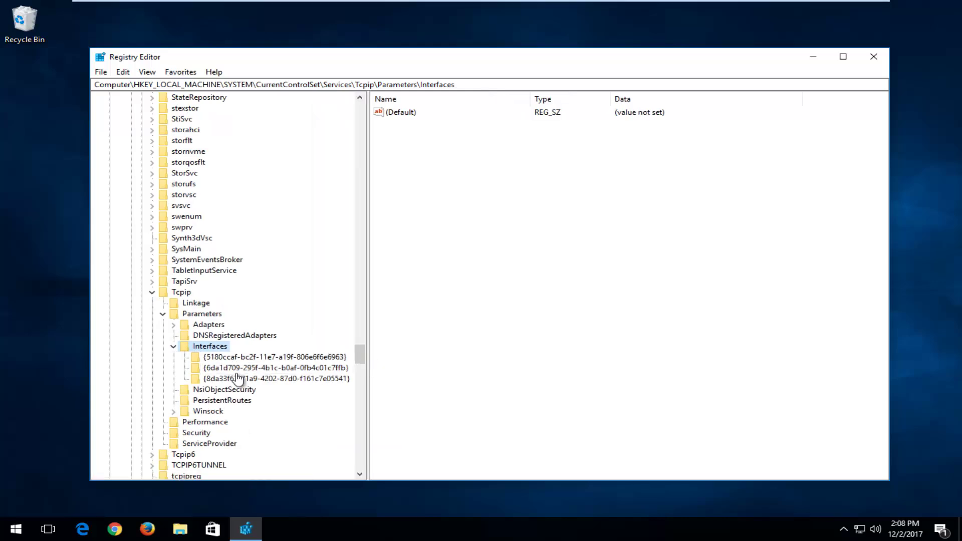
# Compare the values of the three interface keys under Interfaces and open {6da1d709-295f-4b1c-b0af-0fb4c01c7ffb}, the one holding the DHCP address settings
pyautogui.click(233, 357)
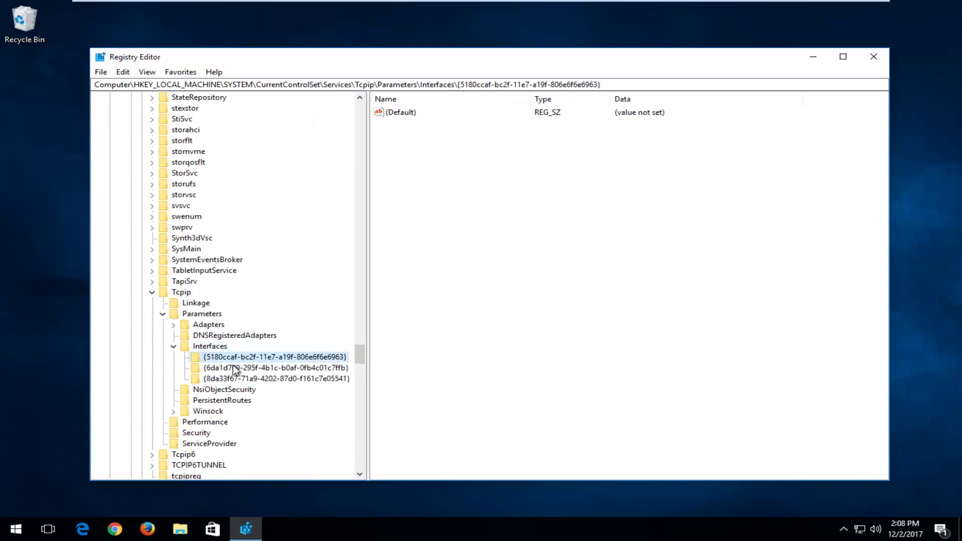
pyautogui.click(235, 368)
pyautogui.click(234, 379)
pyautogui.click(249, 366)
pyautogui.click(249, 357)
pyautogui.click(246, 368)
pyautogui.click(243, 379)
pyautogui.click(244, 358)
pyautogui.click(242, 369)
pyautogui.click(241, 378)
pyautogui.click(284, 368)
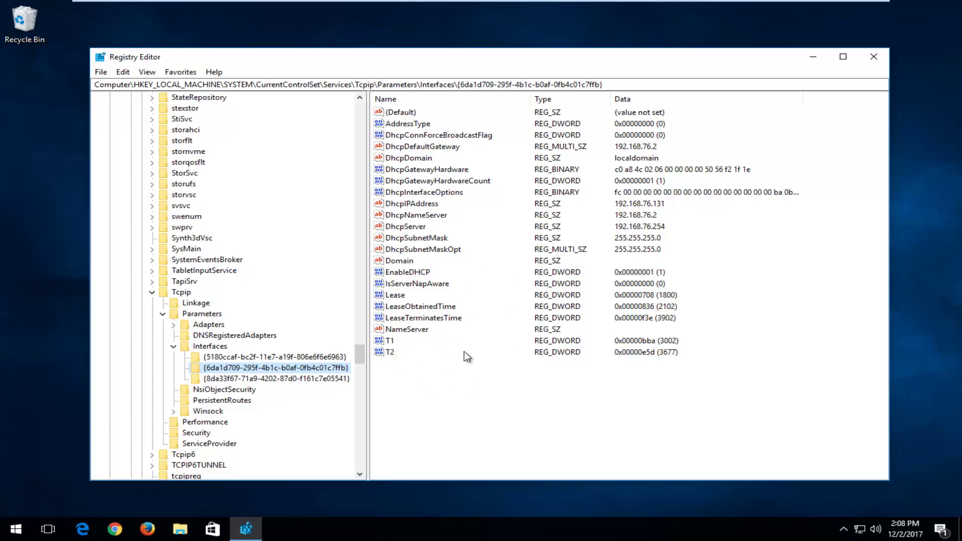
# Create a DWORD (32-bit) value named TCPackFrequency in the selected interface key
pyautogui.rightClick(415, 391)
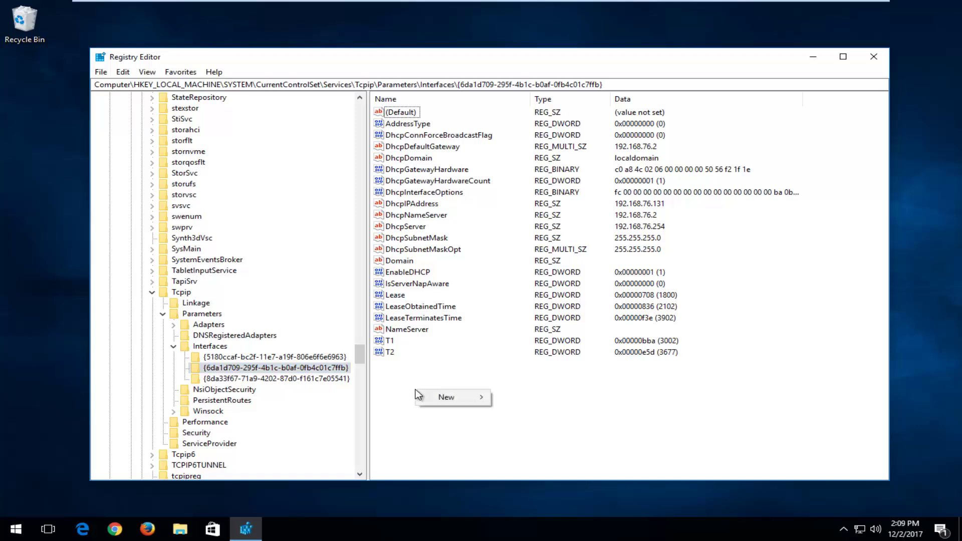
pyautogui.moveTo(432, 400)
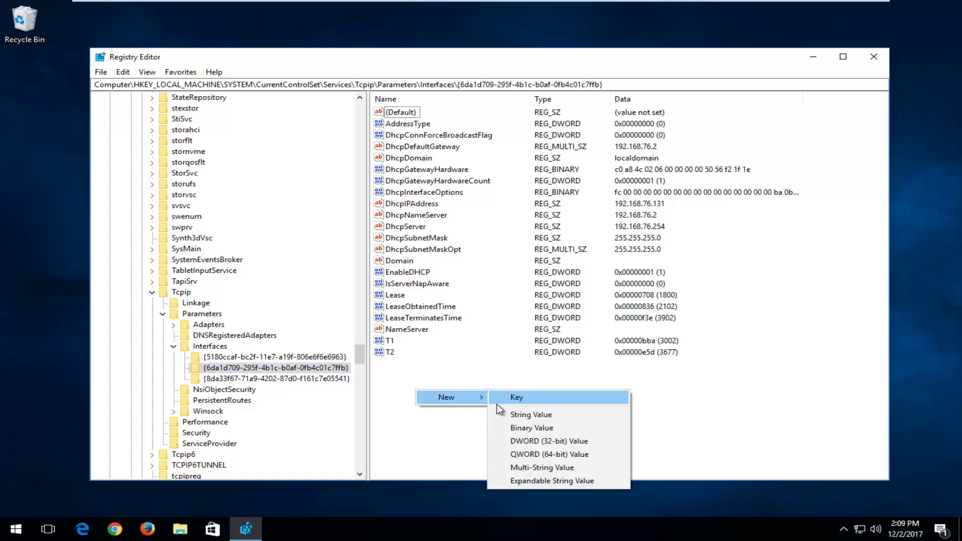
pyautogui.click(530, 441)
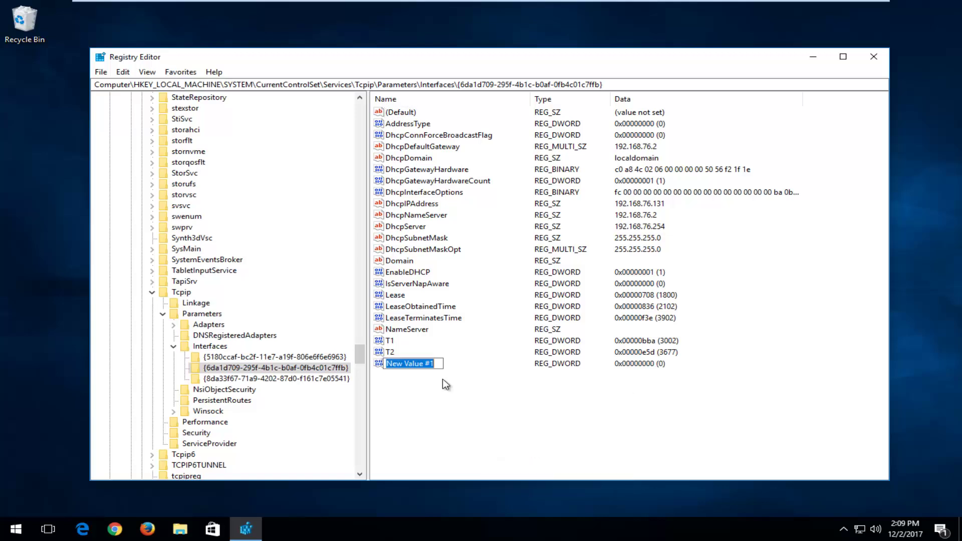
pyautogui.write('TCPack')
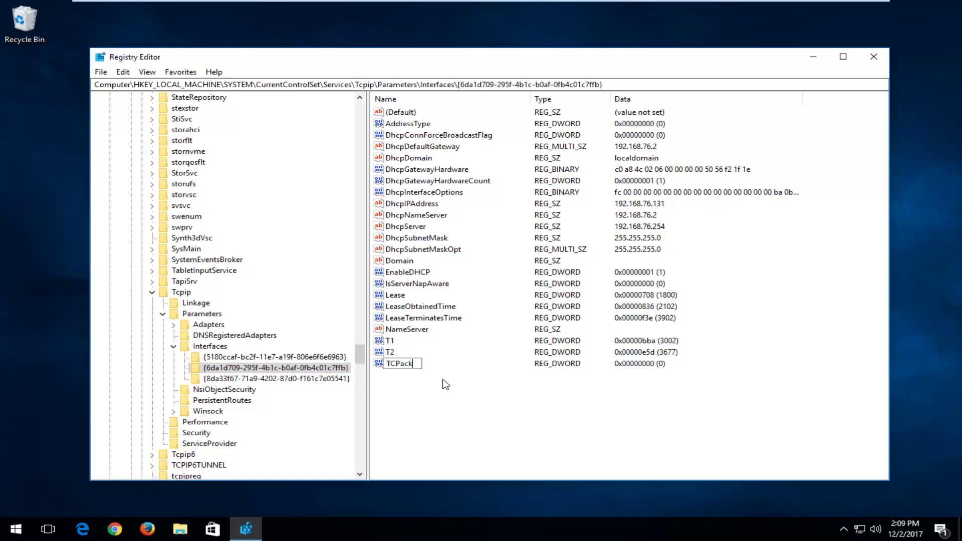
pyautogui.write('Frequency')
pyautogui.press('Return')
# Create a second DWORD (32-bit) value named TCPNoDelay in the same interface key
pyautogui.rightClick(414, 376)
pyautogui.moveTo(451, 383)
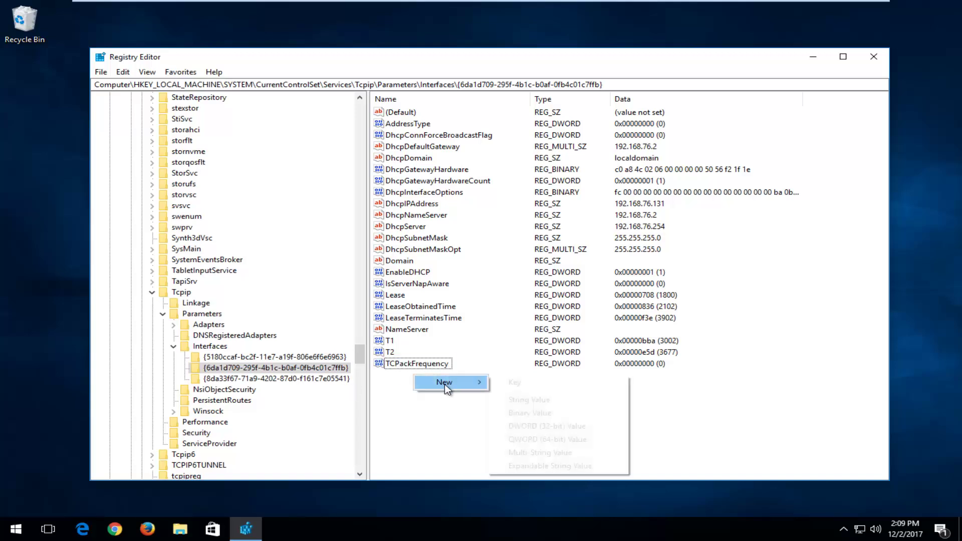
pyautogui.click(532, 426)
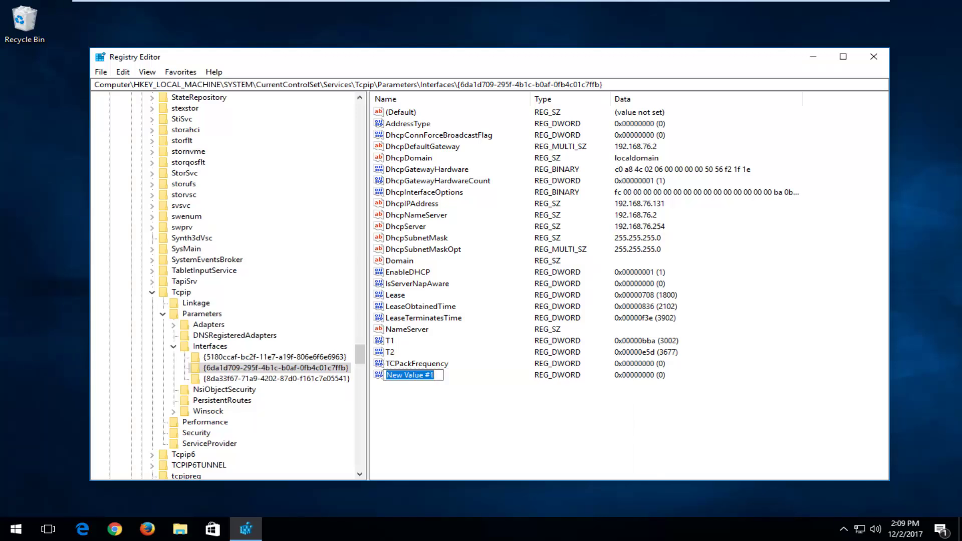
pyautogui.write('TCP')
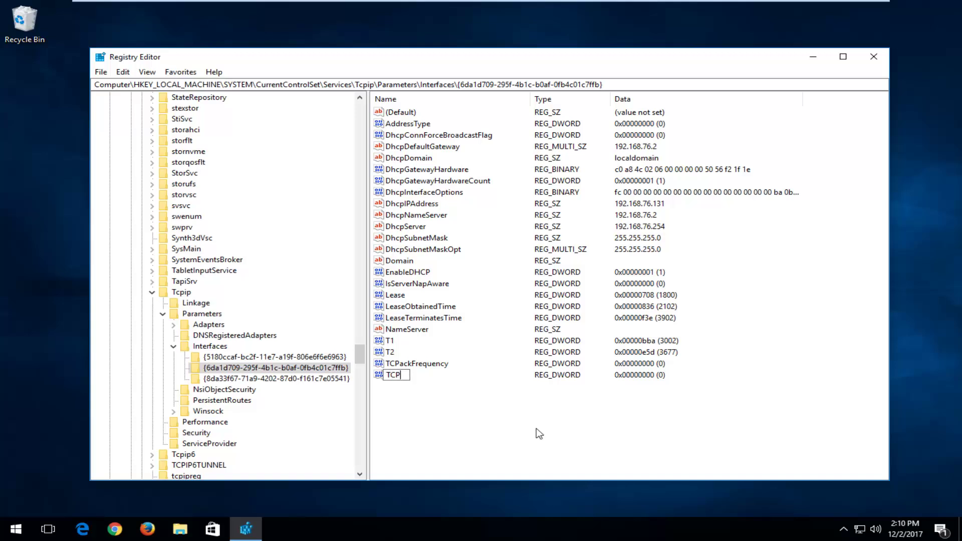
pyautogui.write('NoDelay')
pyautogui.press('Return')
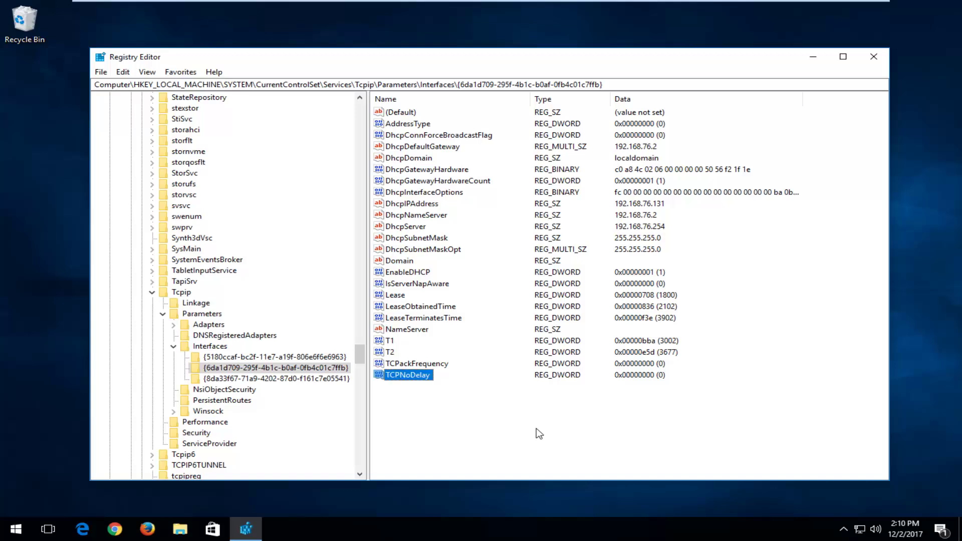
# Set the TCPackFrequency value data to 1 in hexadecimal and save it
pyautogui.click(428, 364)
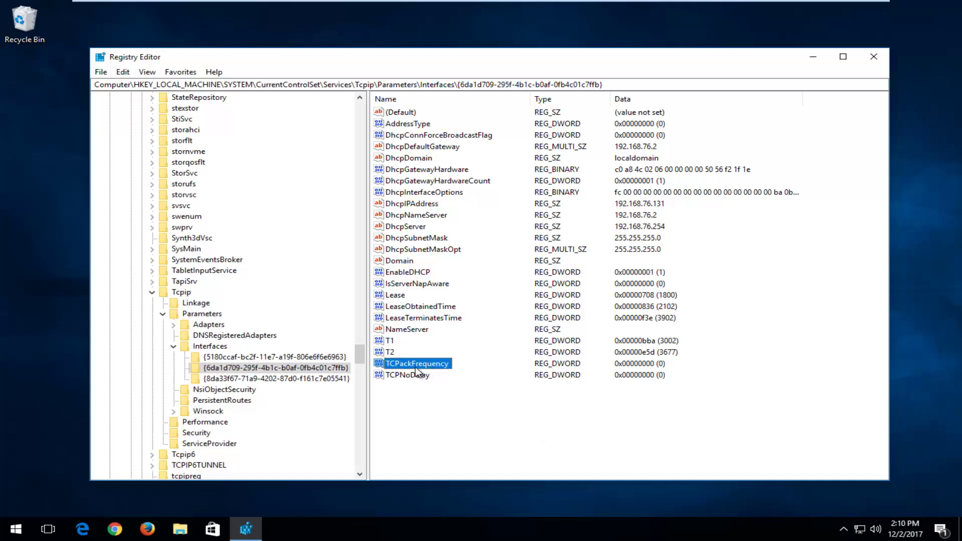
pyautogui.click(390, 376)
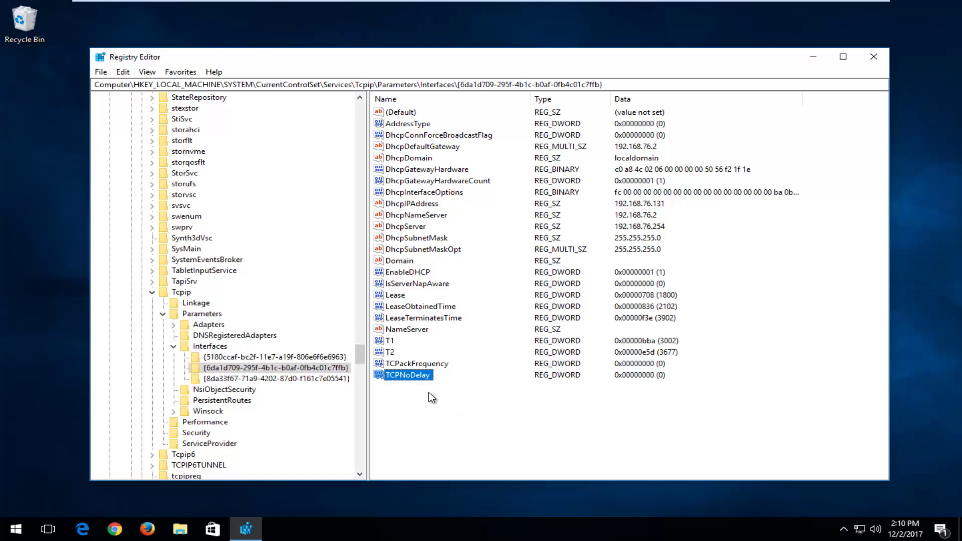
pyautogui.click(419, 407)
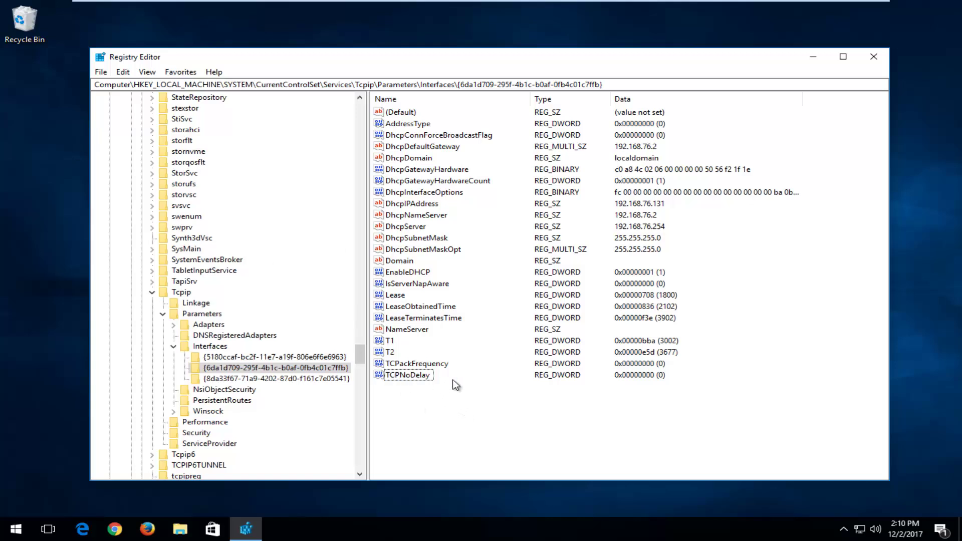
pyautogui.doubleClick(412, 365)
pyautogui.moveTo(222, 117); pyautogui.dragTo(510, 179)
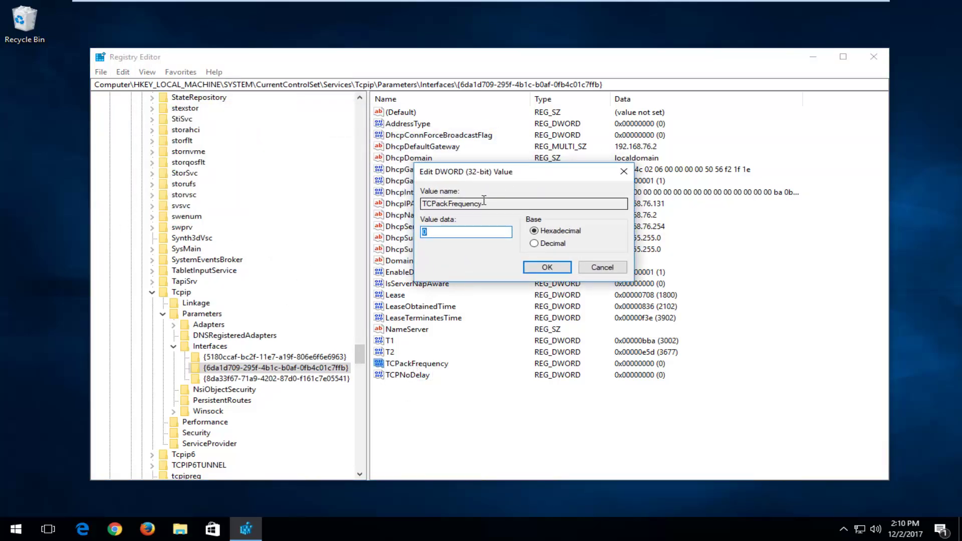
pyautogui.write('1')
pyautogui.click(538, 267)
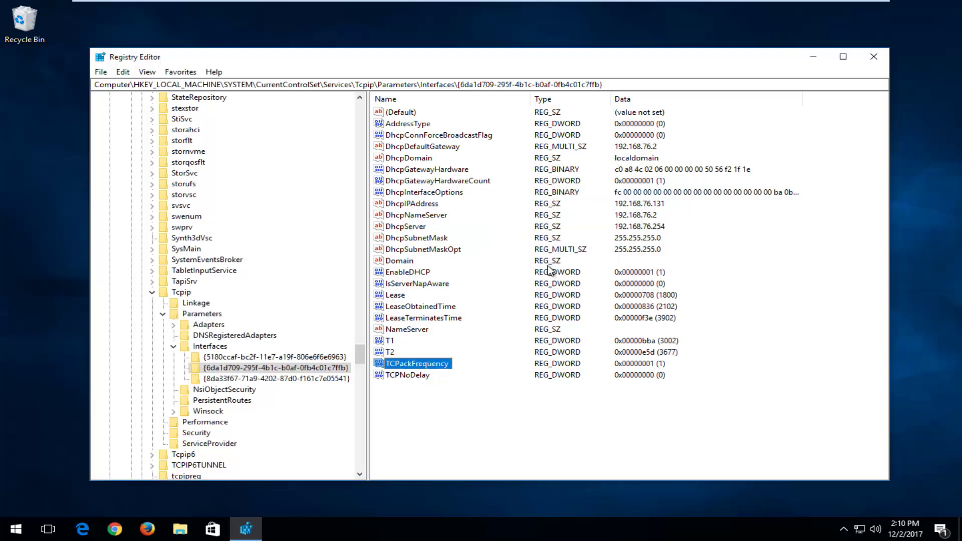
# Set the TCPNoDelay value data to 1 in hexadecimal and save it
pyautogui.click(407, 376)
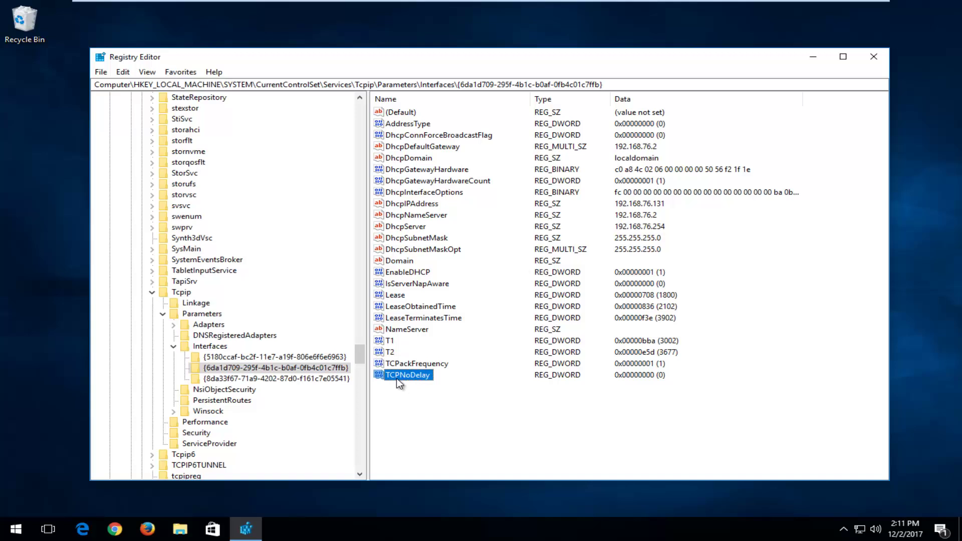
pyautogui.doubleClick(407, 375)
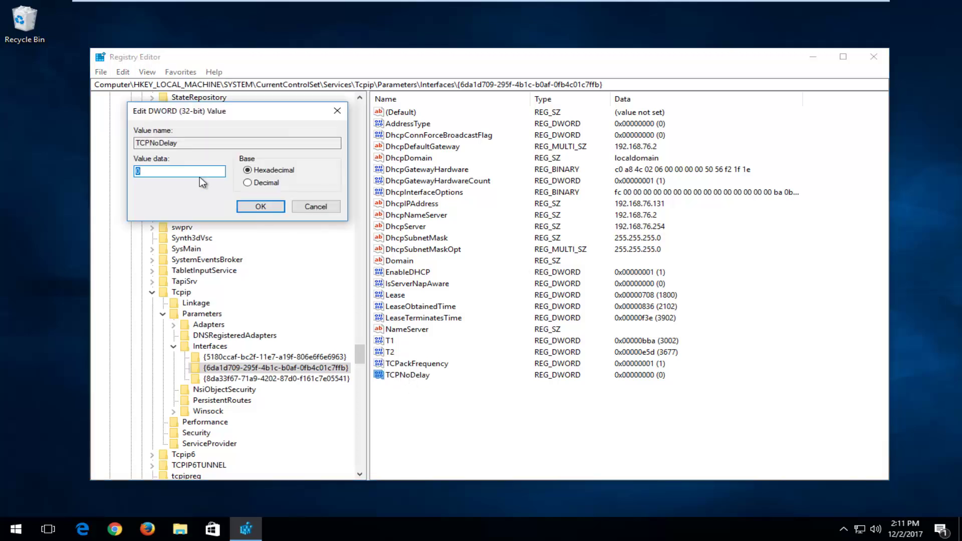
pyautogui.write('1')
pyautogui.click(253, 206)
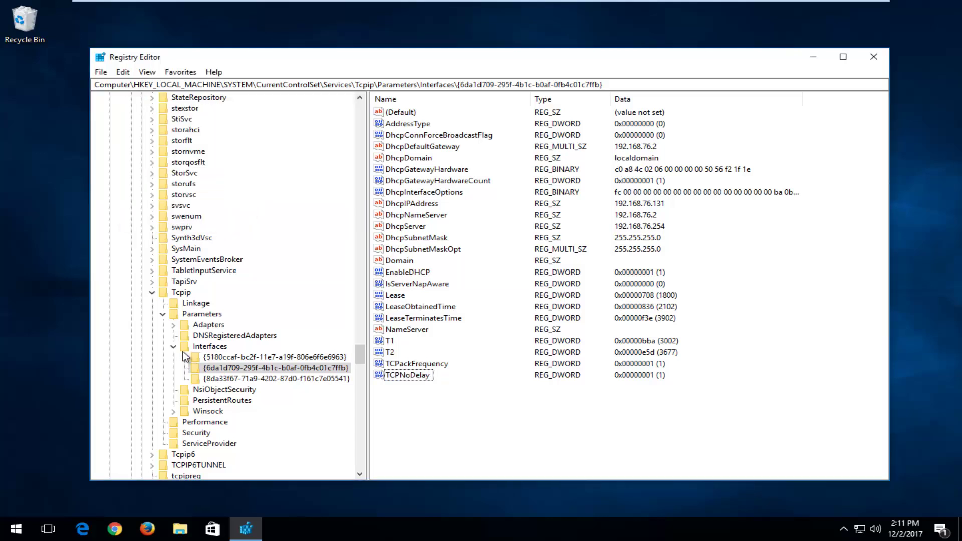
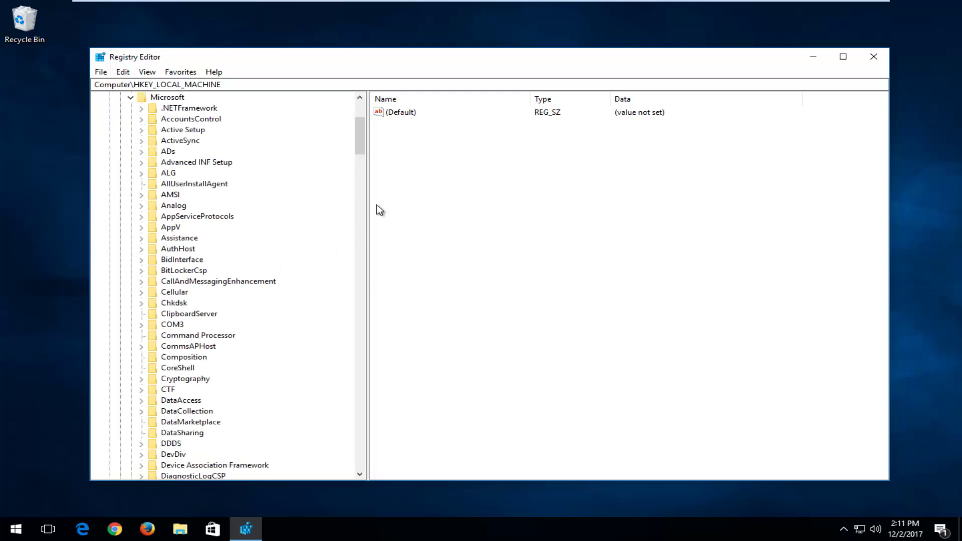
# Add a new subkey directly under HKEY_LOCAL_MACHINE\SOFTWARE\Microsoft
pyautogui.moveTo(362, 144); pyautogui.dragTo(333, 243)
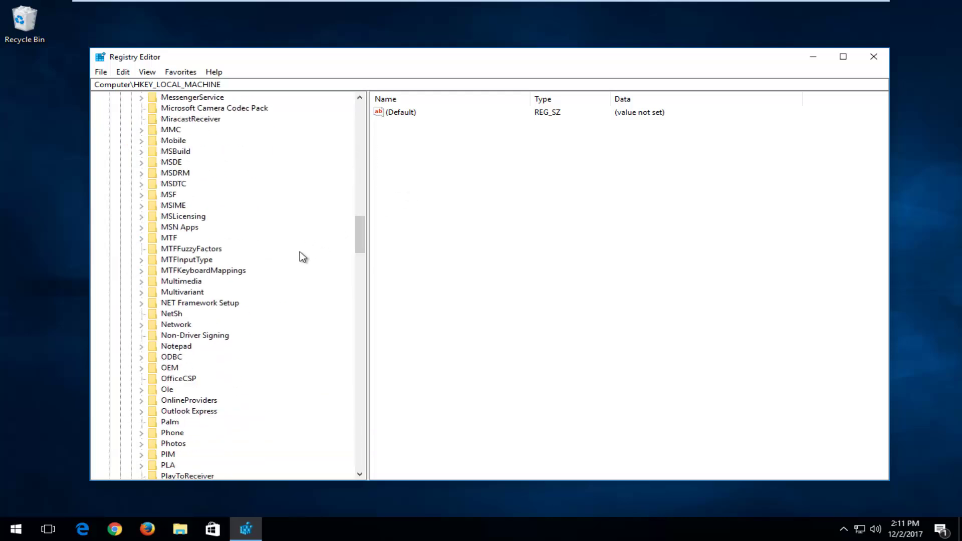
pyautogui.scroll(-15, 254, 273)
pyautogui.scroll(16, 240, 323)
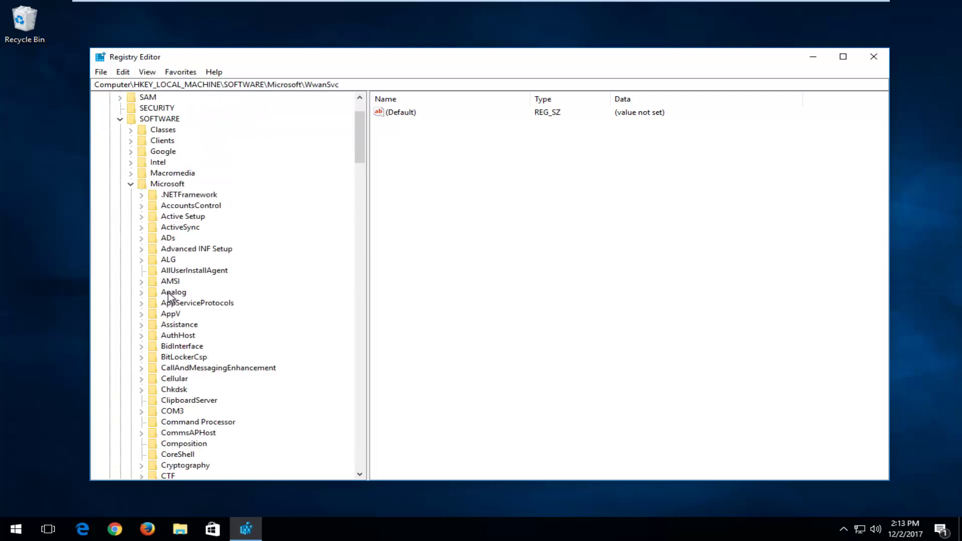
pyautogui.scroll(-2, 172, 301)
pyautogui.scroll(4, 172, 300)
pyautogui.click(160, 251)
pyautogui.rightClick(167, 252)
pyautogui.moveTo(196, 271)
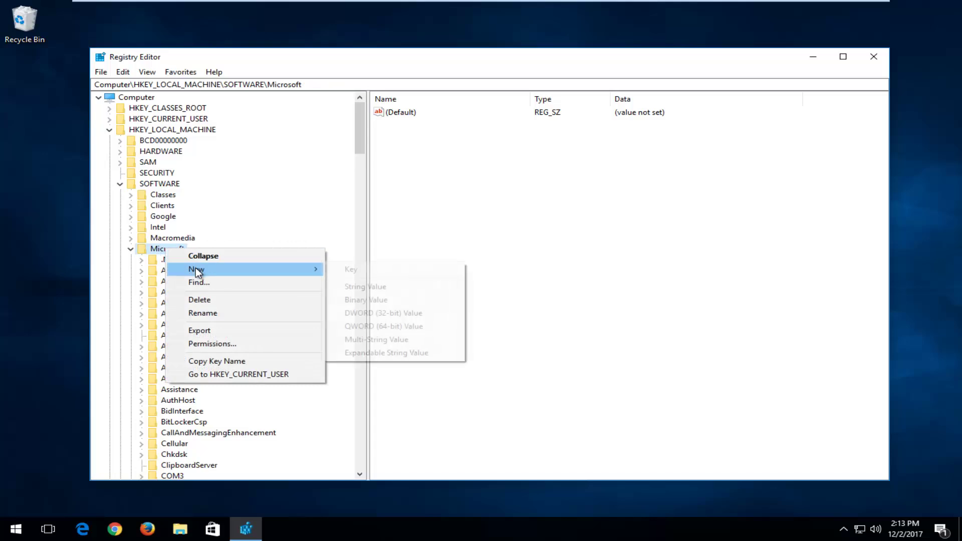
pyautogui.click(354, 270)
pyautogui.press('Return')
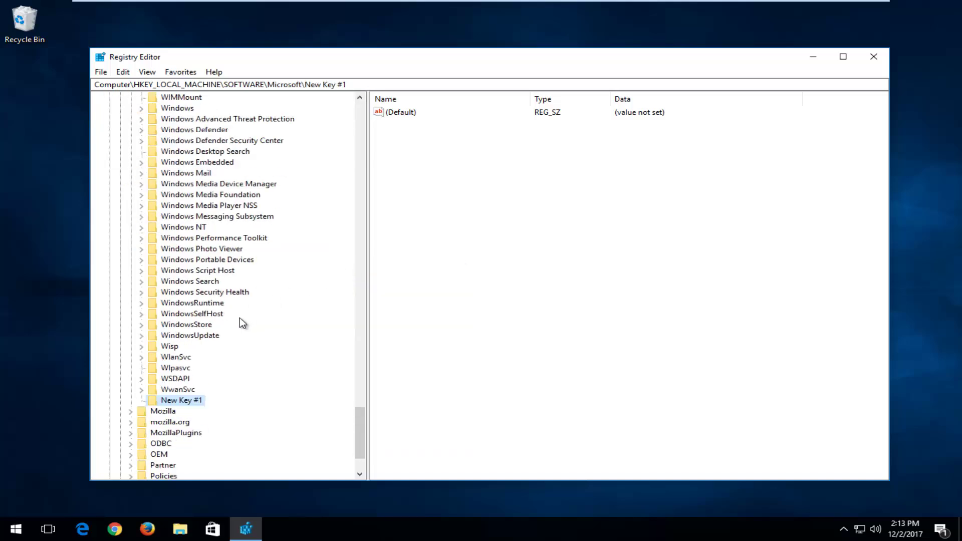
# Rename the new subkey under the Microsoft key as MSMQ
pyautogui.scroll(-2, 210, 336)
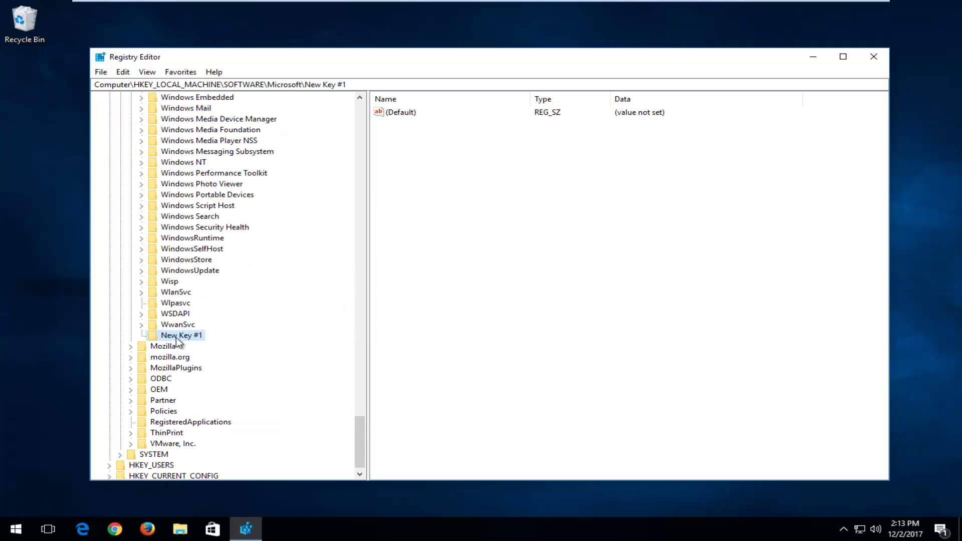
pyautogui.rightClick(176, 337)
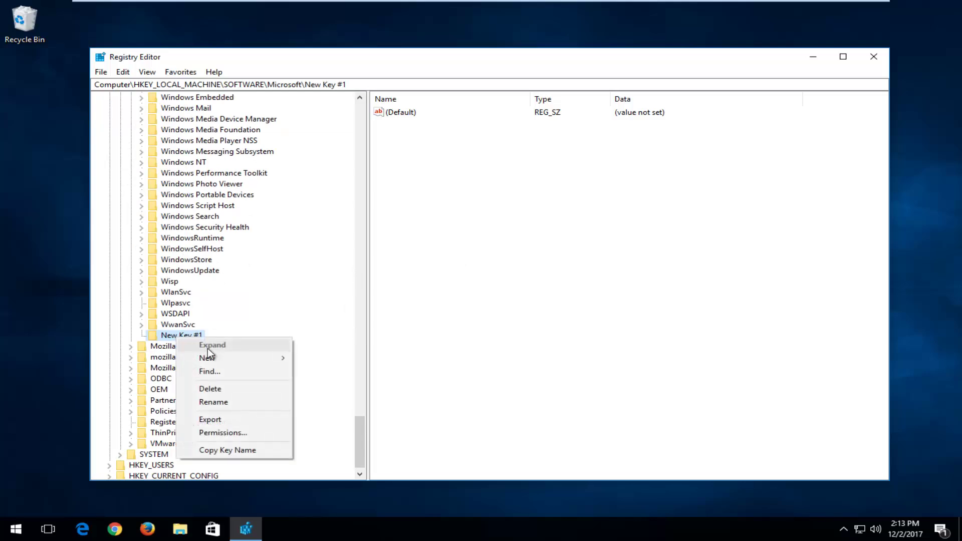
pyautogui.click(210, 401)
pyautogui.write('MSMQ')
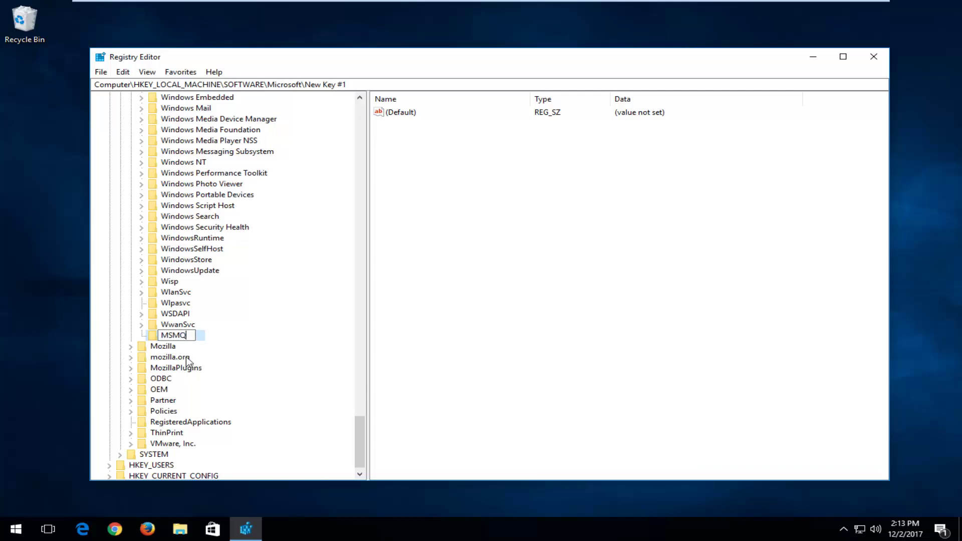
pyautogui.press('Return')
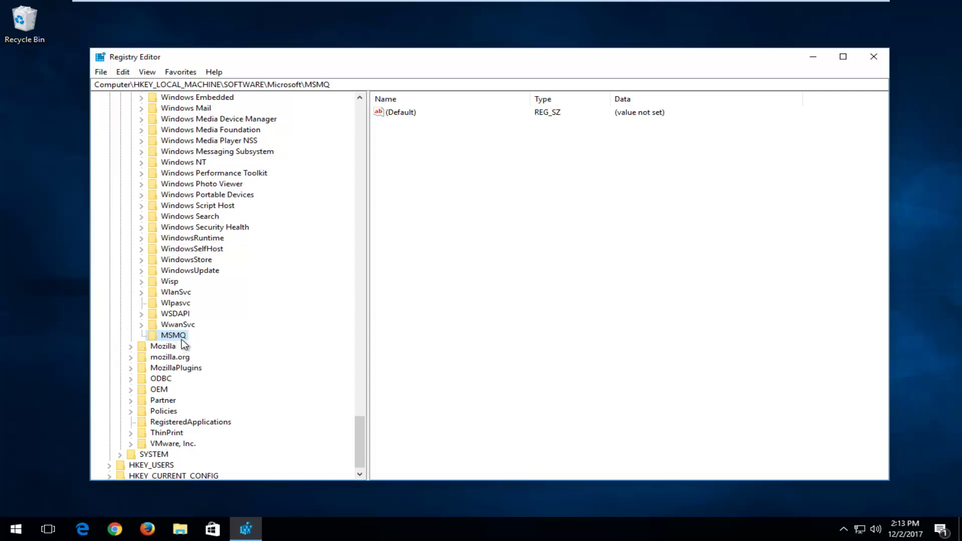
# Create a DWORD (32-bit) value named TCPNoDelay in the MSMQ key
pyautogui.click(426, 148)
pyautogui.rightClick(445, 158)
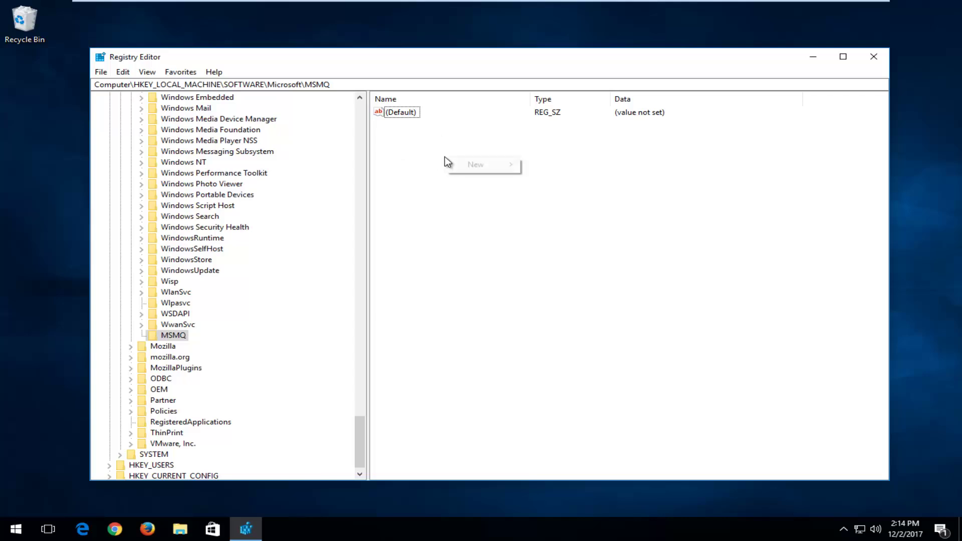
pyautogui.moveTo(466, 168)
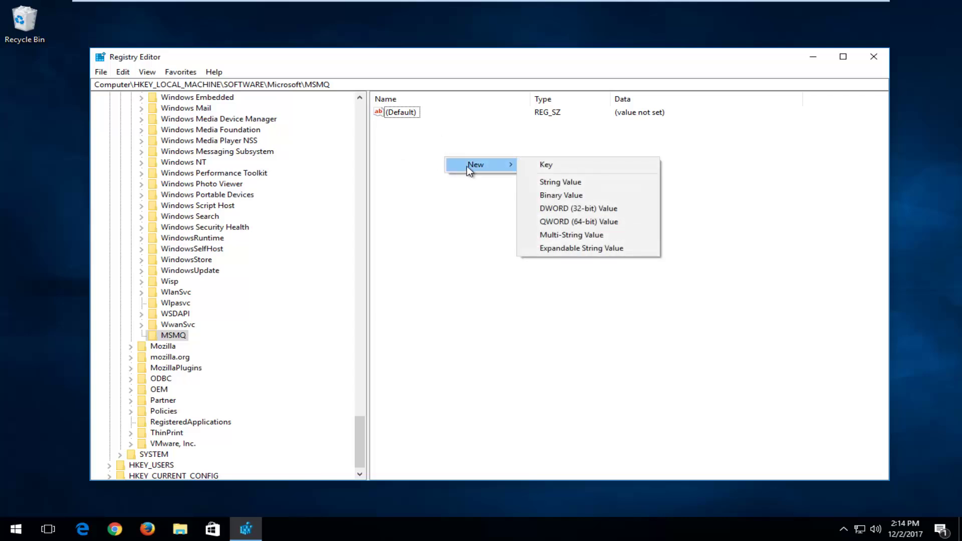
pyautogui.click(552, 209)
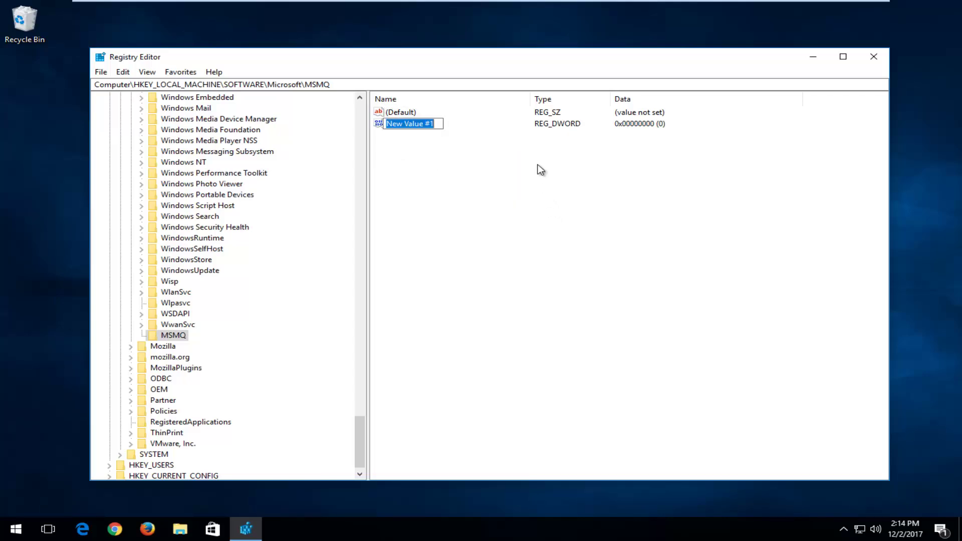
pyautogui.write('TCP')
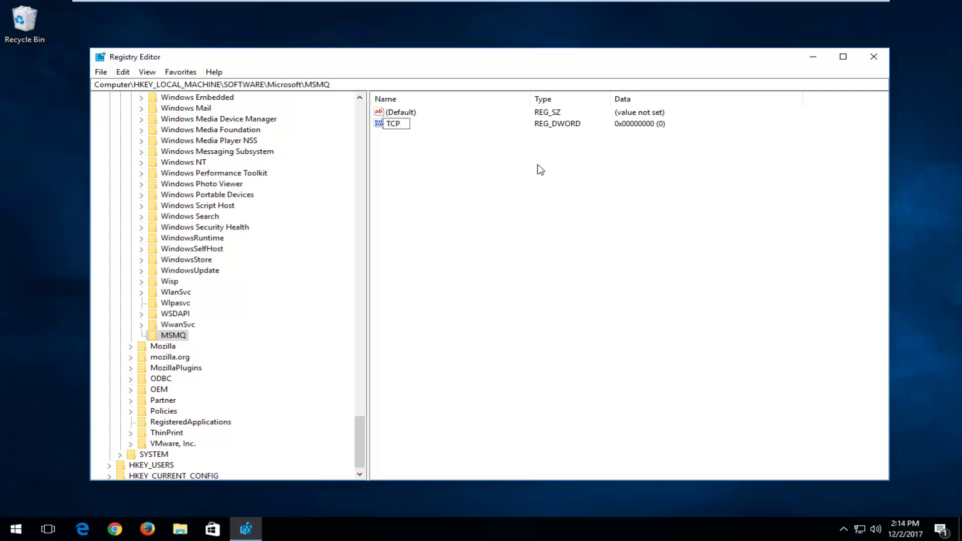
pyautogui.write('NoDelay')
pyautogui.press('Return')
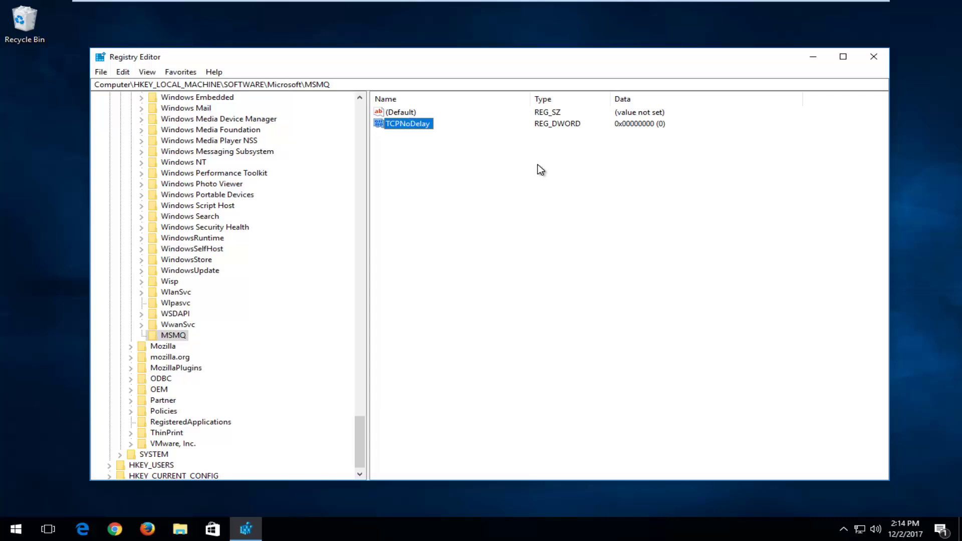
# Set the MSMQ key's TCPNoDelay value data to 1 in hexadecimal and save it
pyautogui.doubleClick(407, 124)
pyautogui.click(183, 172)
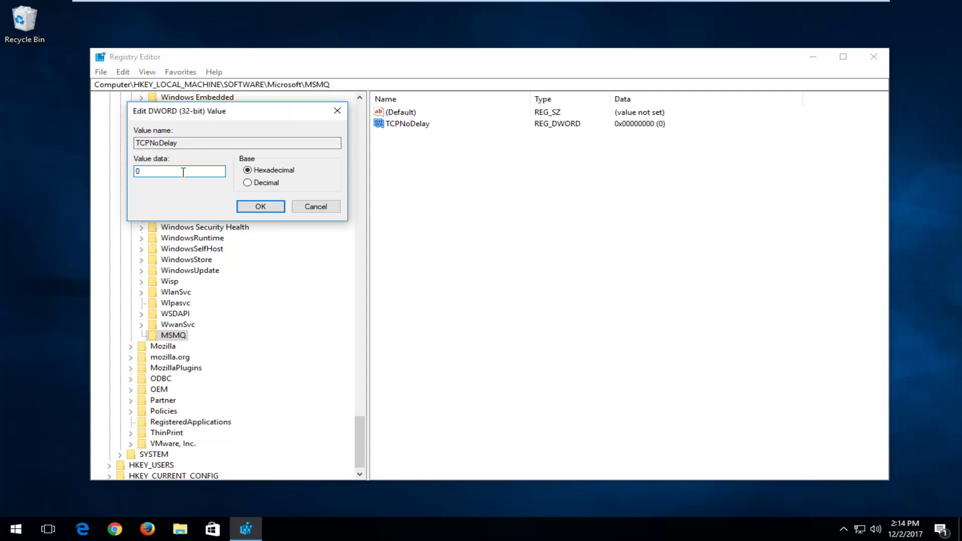
pyautogui.moveTo(159, 171); pyautogui.dragTo(47, 171)
pyautogui.write('1')
pyautogui.click(260, 206)
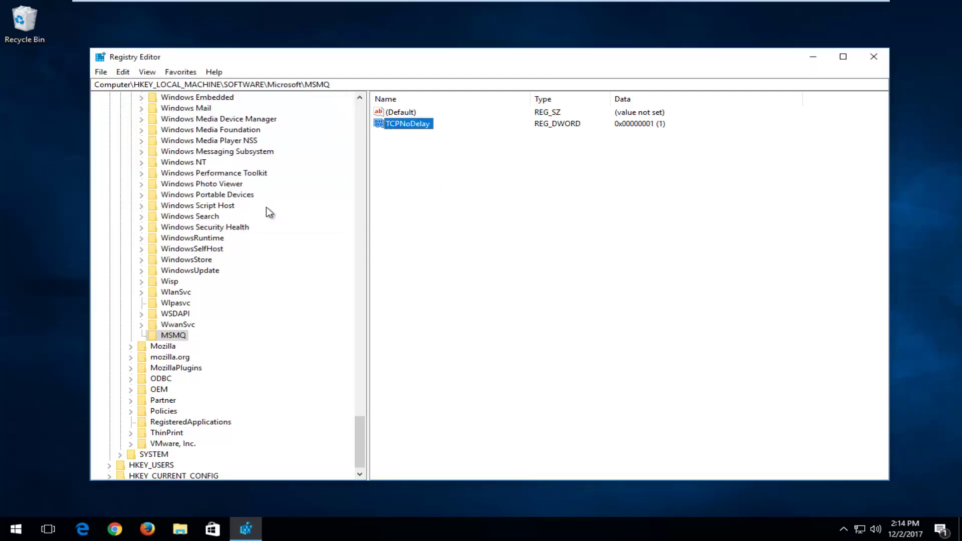
# Create a subkey named Parameters under the MSMQ key
pyautogui.click(174, 338)
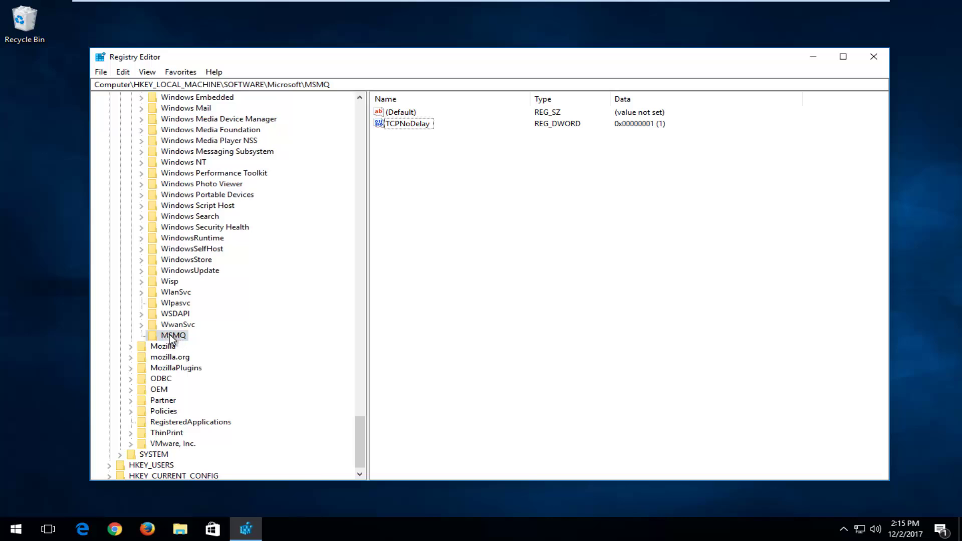
pyautogui.rightClick(169, 335)
pyautogui.moveTo(206, 353)
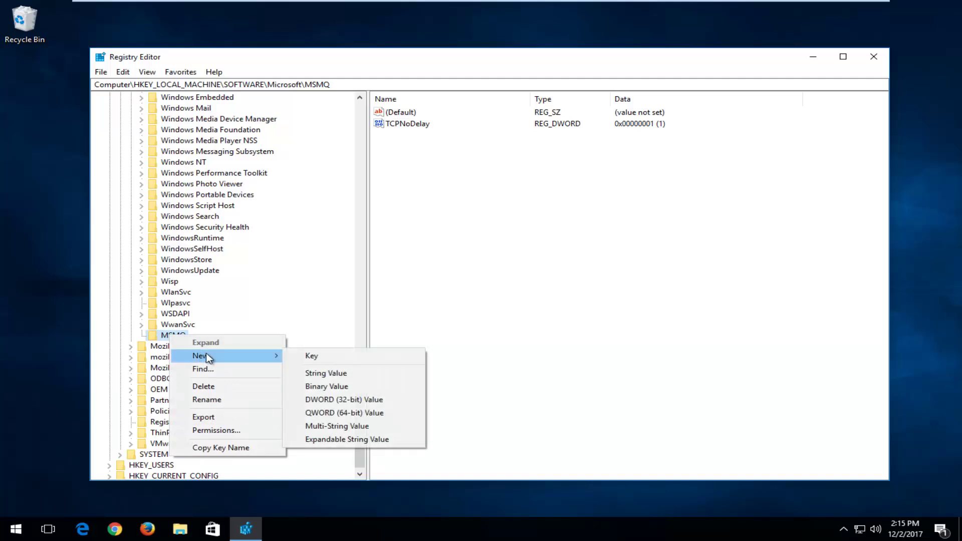
pyautogui.click(303, 356)
pyautogui.write('Parameters')
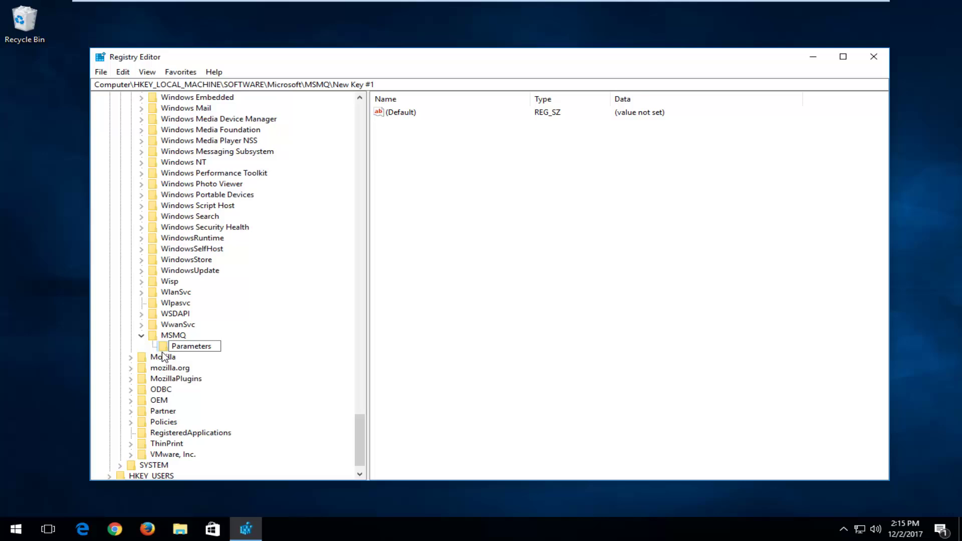
pyautogui.press('Return')
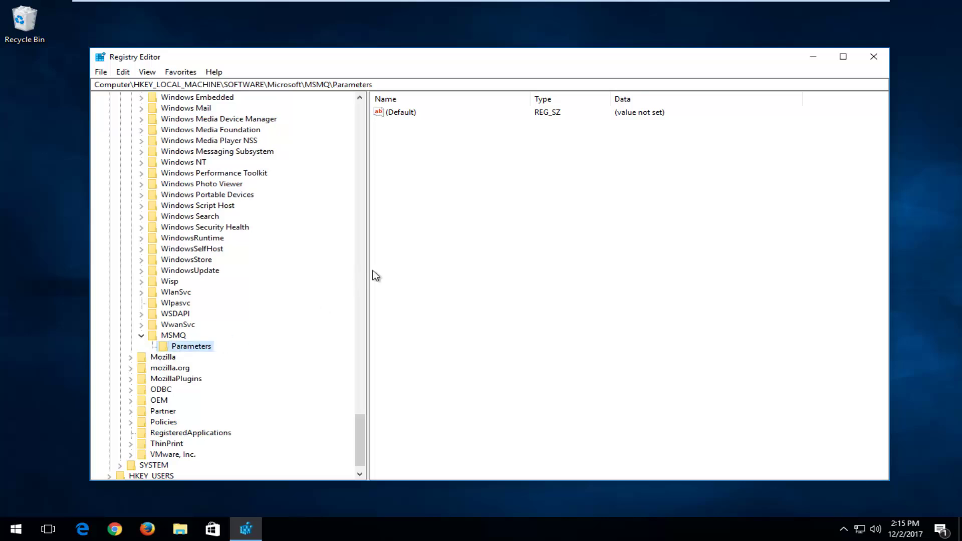
# Create a DWORD (32-bit) value named TCPNoDelay in the MSMQ\Parameters key
pyautogui.rightClick(399, 136)
pyautogui.moveTo(439, 140)
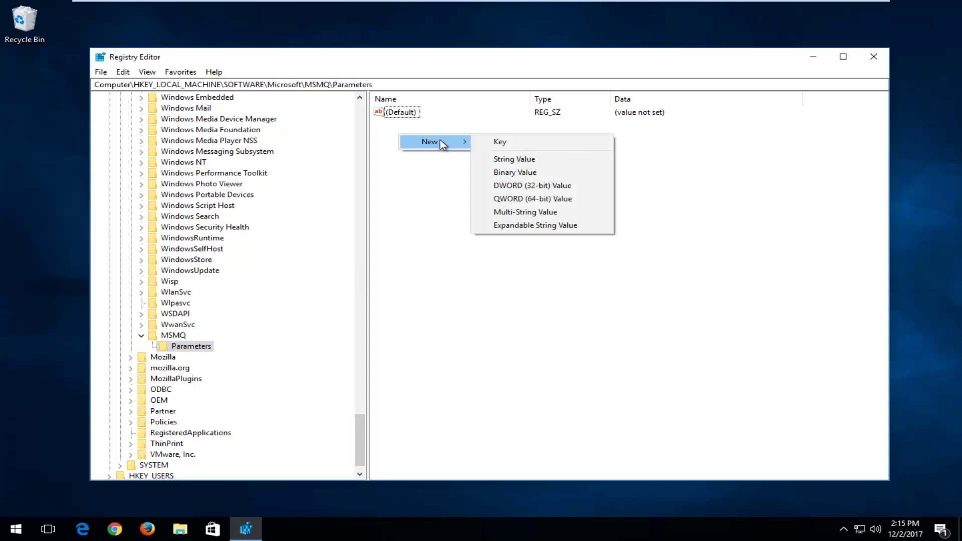
pyautogui.click(510, 186)
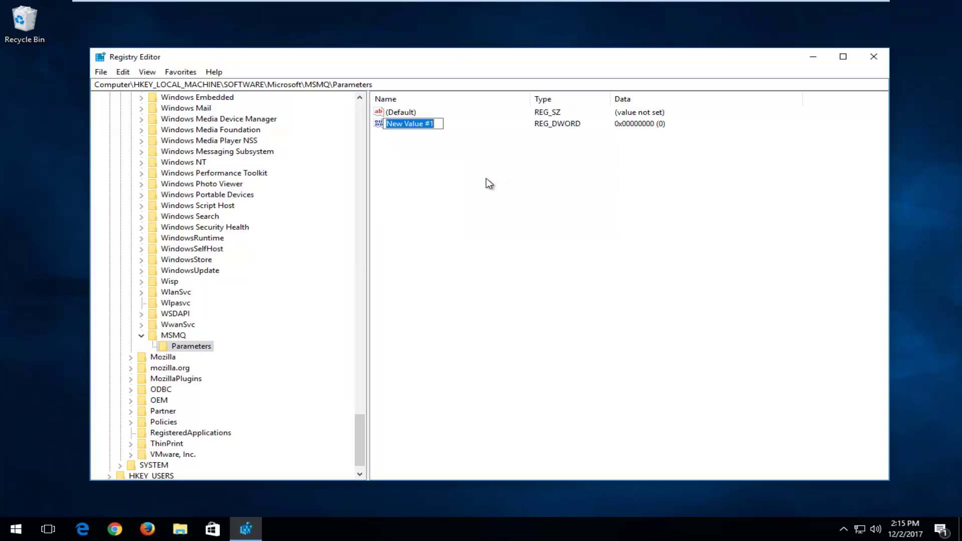
pyautogui.write('T')
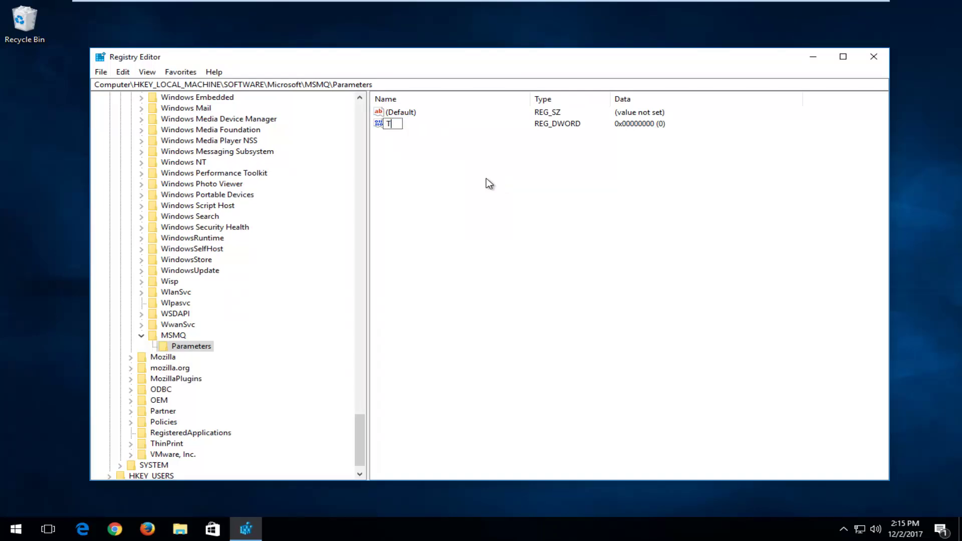
pyautogui.write('CPNoDelay')
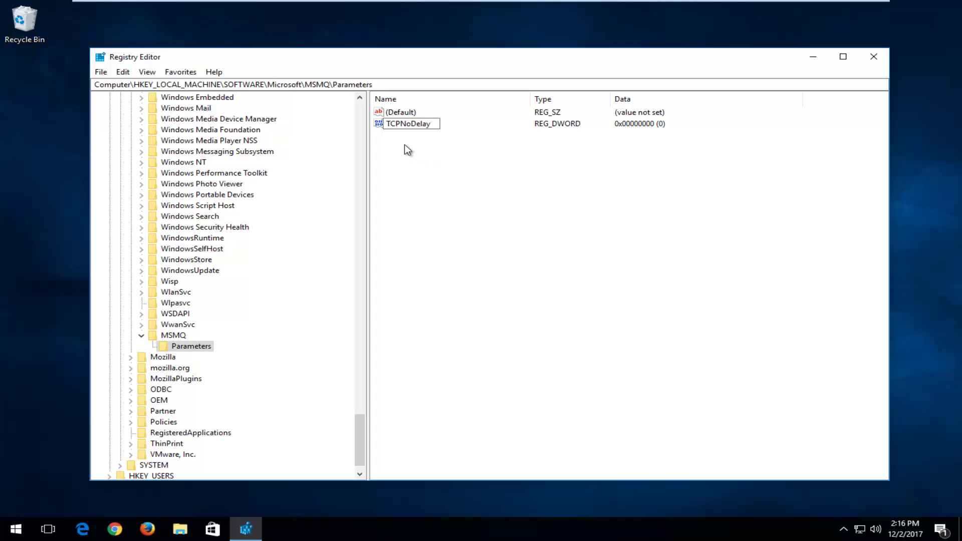
pyautogui.press('Return')
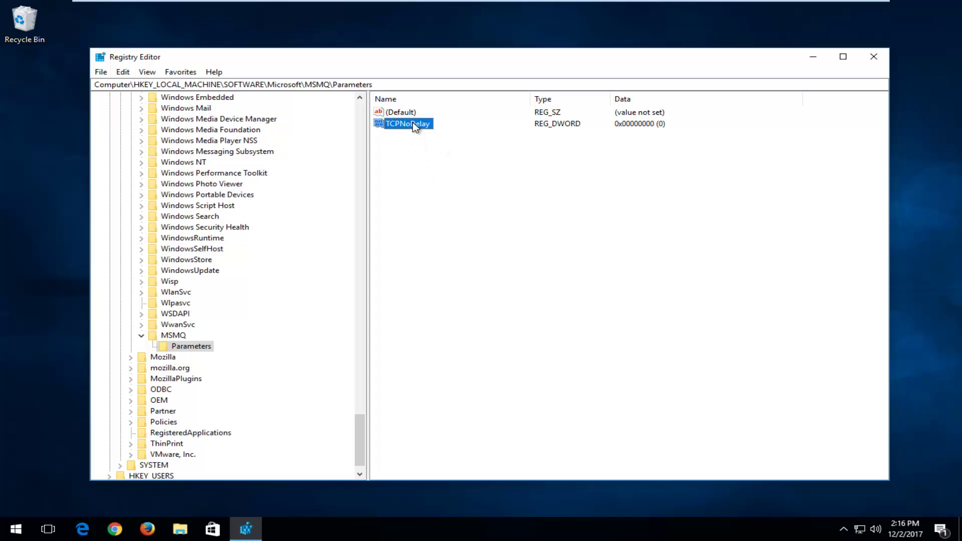
# Set TCPNoDelay in the MSMQ\Parameters key to 1 in hexadecimal and save it
pyautogui.rightClick(407, 127)
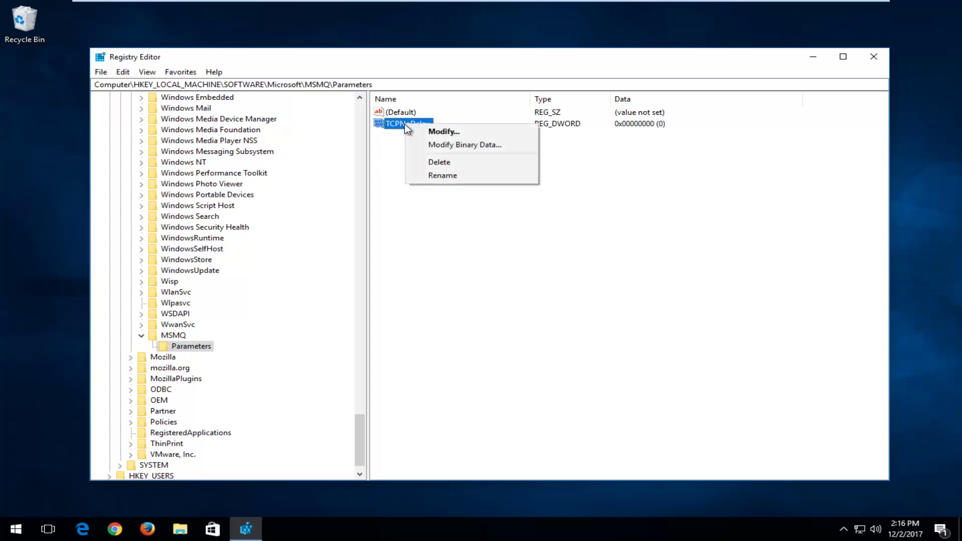
pyautogui.click(443, 133)
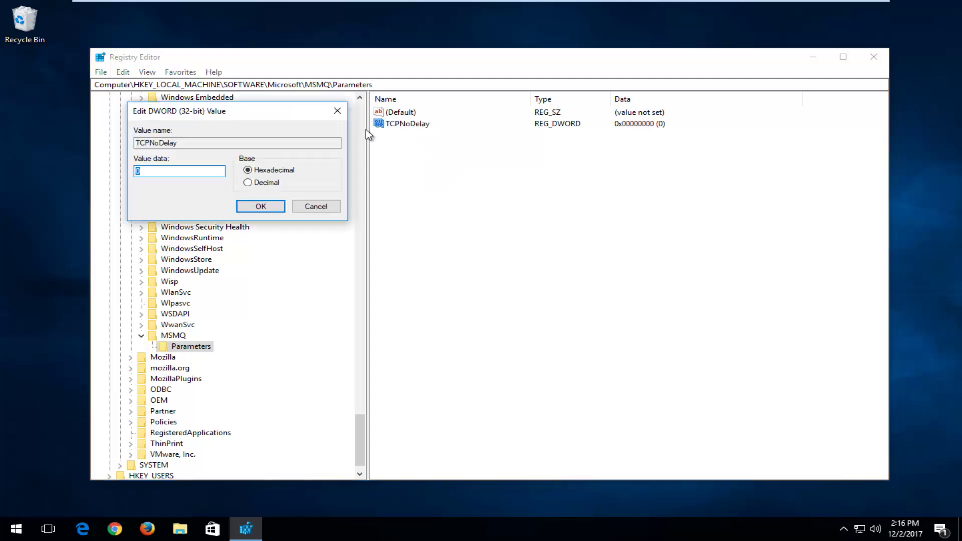
pyautogui.moveTo(550, 157); pyautogui.dragTo(493, 143)
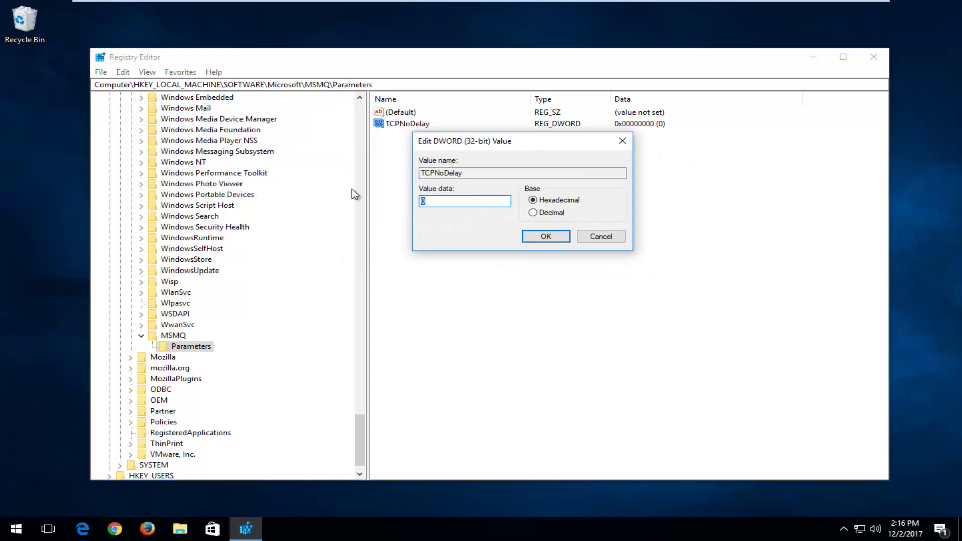
pyautogui.click(441, 201)
pyautogui.press('BackSpace')
pyautogui.write('1')
pyautogui.click(538, 238)
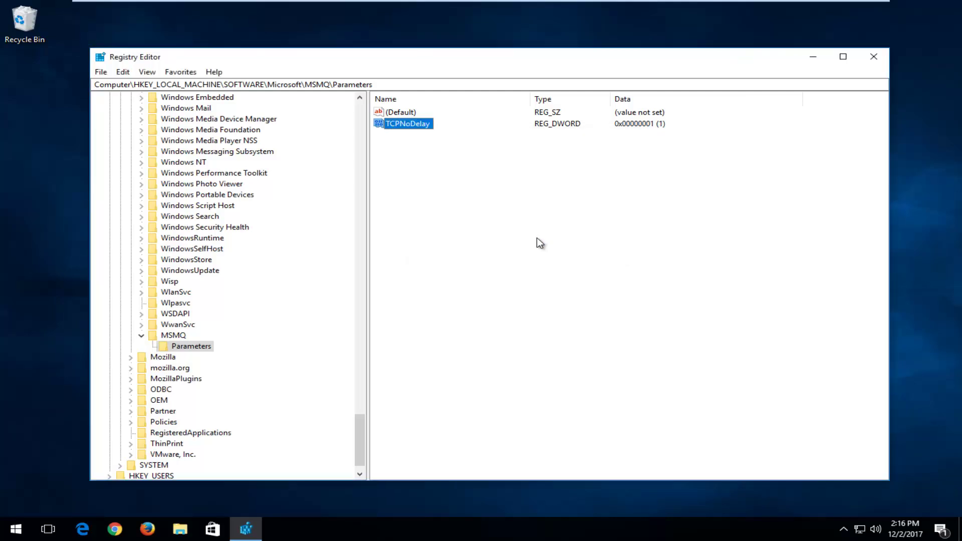
# Collapse the MSMQ, Microsoft, SOFTWARE and HKEY_LOCAL_MACHINE branches of the registry tree
pyautogui.click(141, 335)
pyautogui.moveTo(358, 426); pyautogui.dragTo(291, 116)
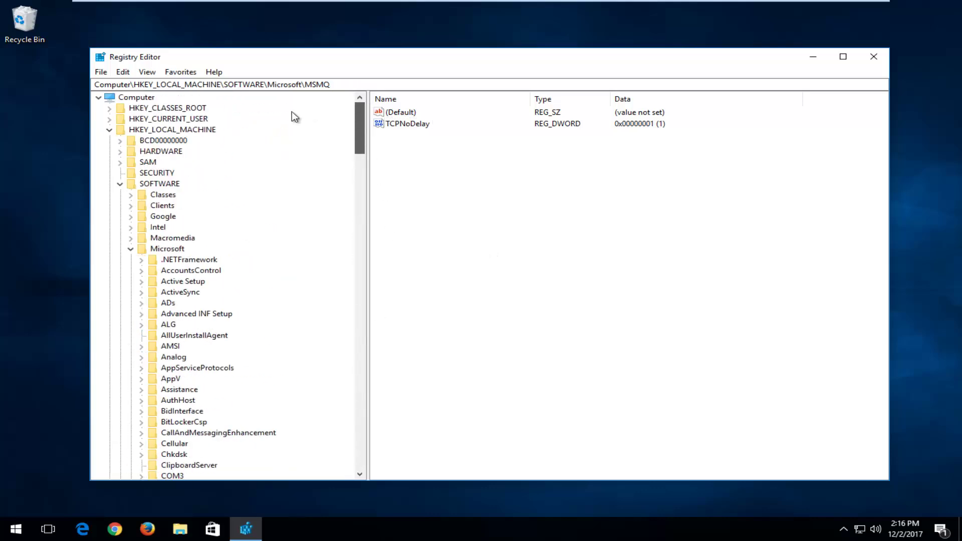
pyautogui.click(130, 248)
pyautogui.click(120, 184)
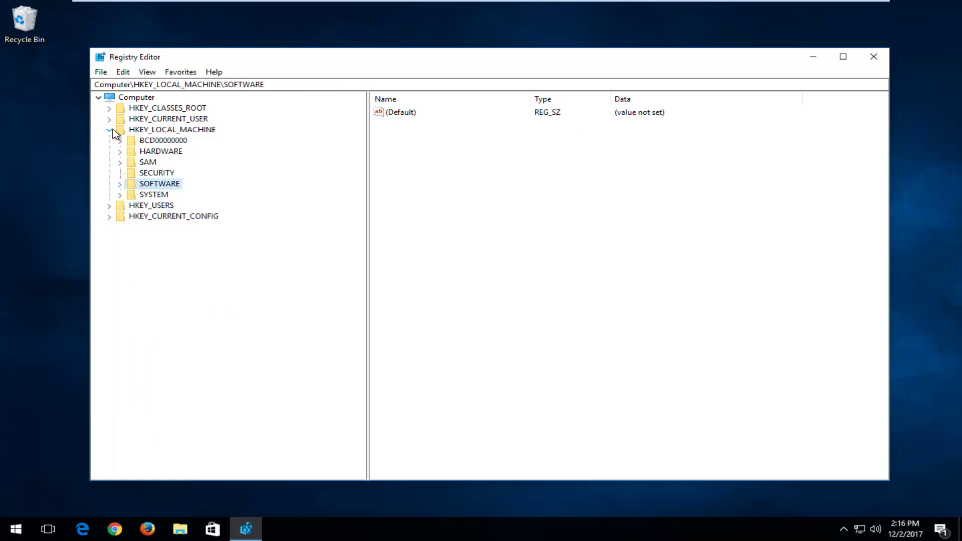
pyautogui.click(110, 131)
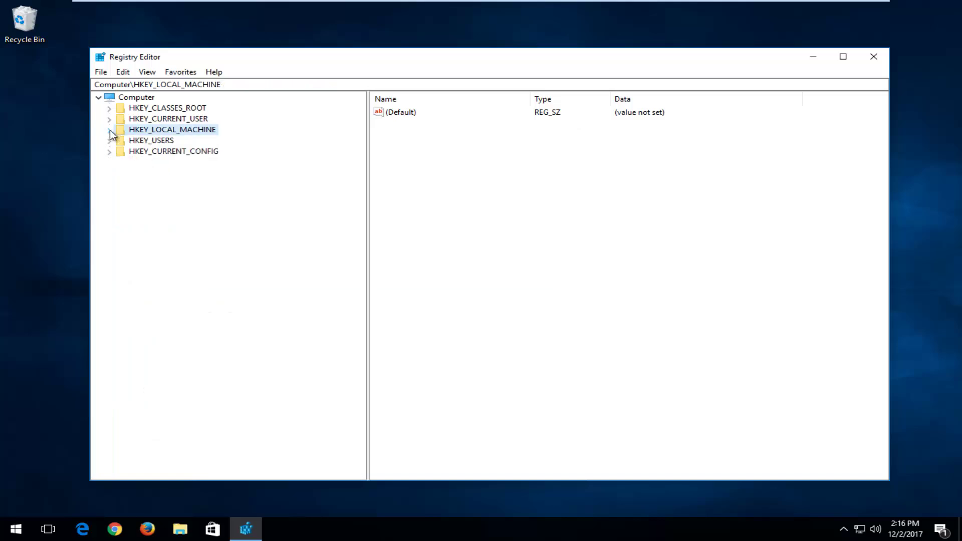
# Export the selected HKEY_LOCAL_MACHINE branch to the Desktop as a registration file named backup
pyautogui.click(101, 74)
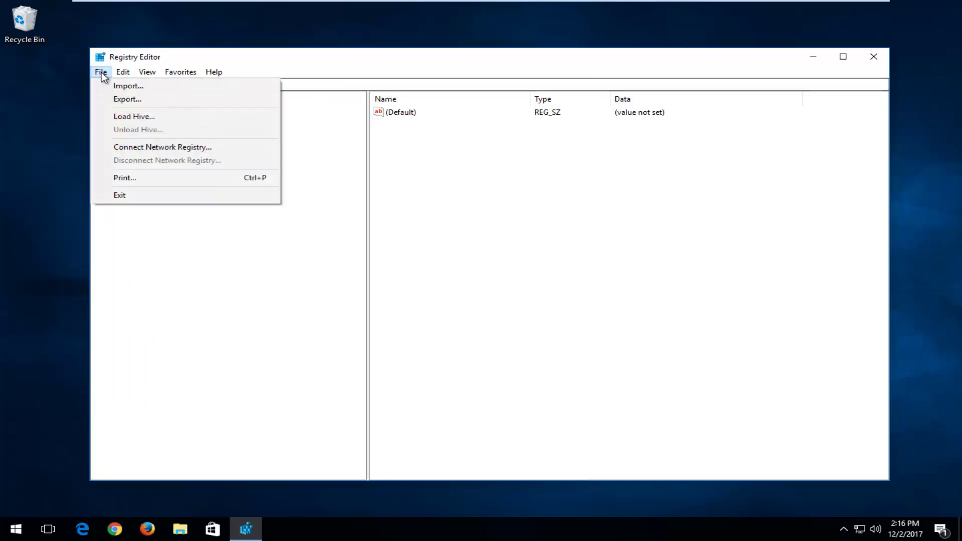
pyautogui.click(125, 99)
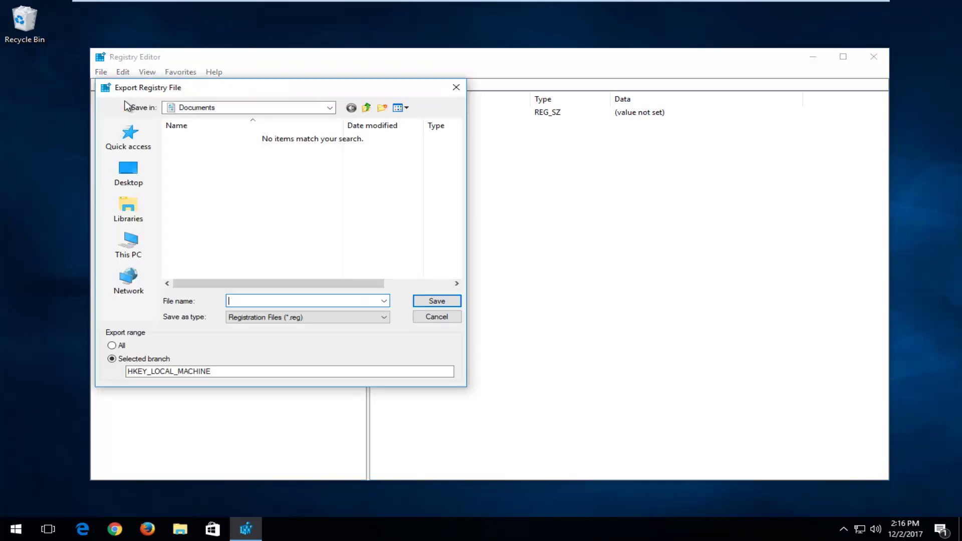
pyautogui.click(133, 177)
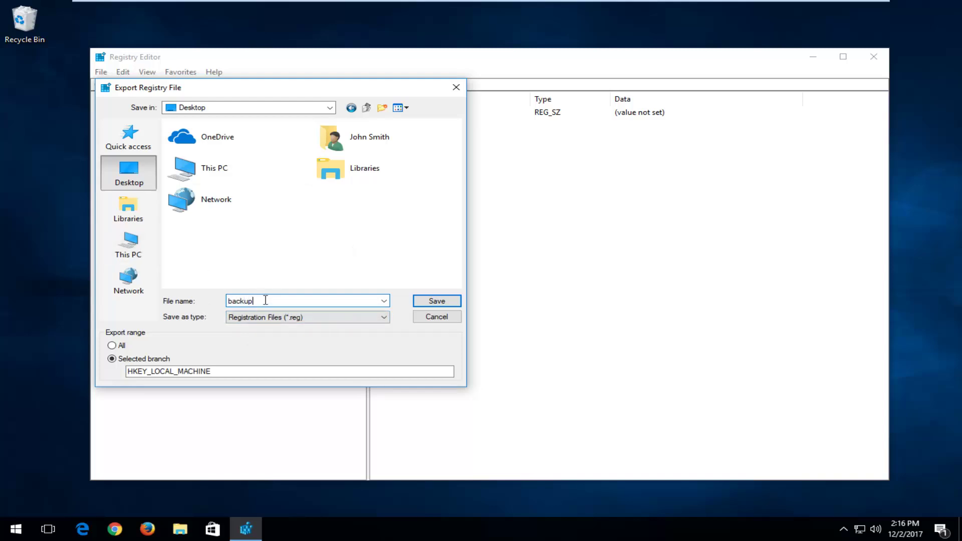
pyautogui.click(446, 301)
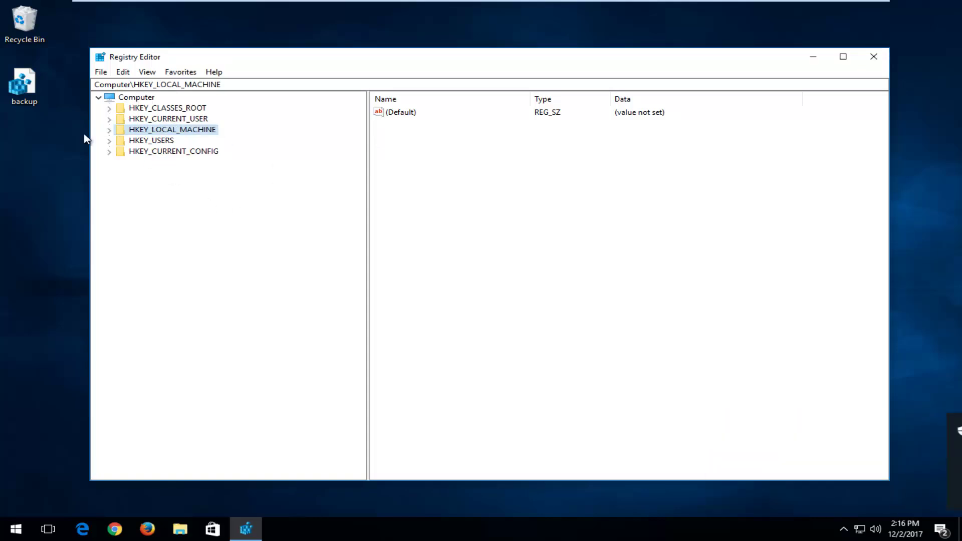
# Export the entire registry from the Computer root, with the range set to All, to the Desktop as a registration file named backup registry
pyautogui.click(135, 99)
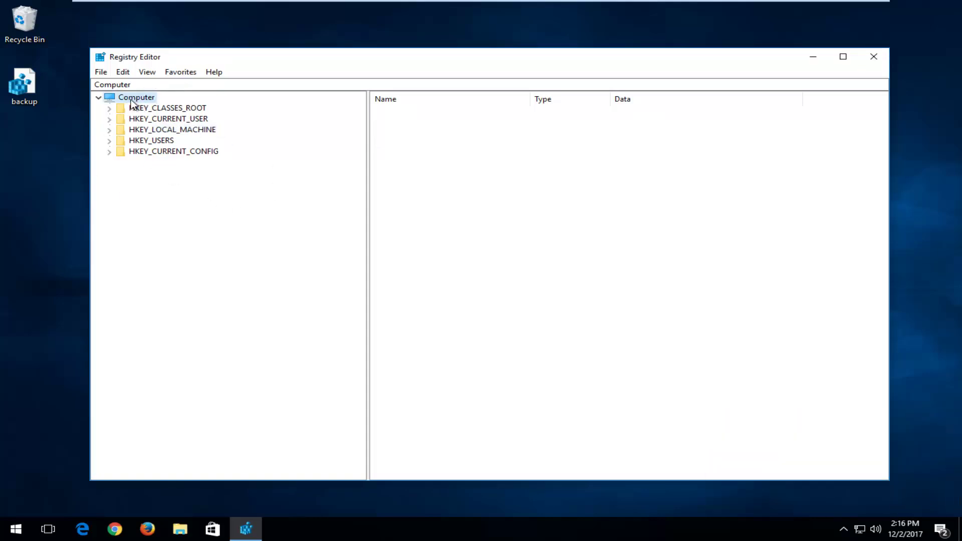
pyautogui.click(99, 72)
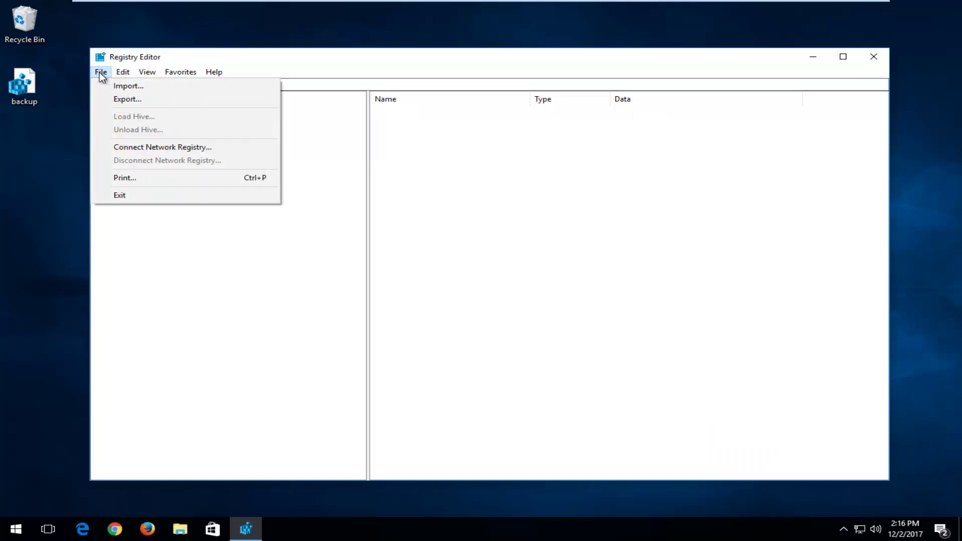
pyautogui.click(119, 99)
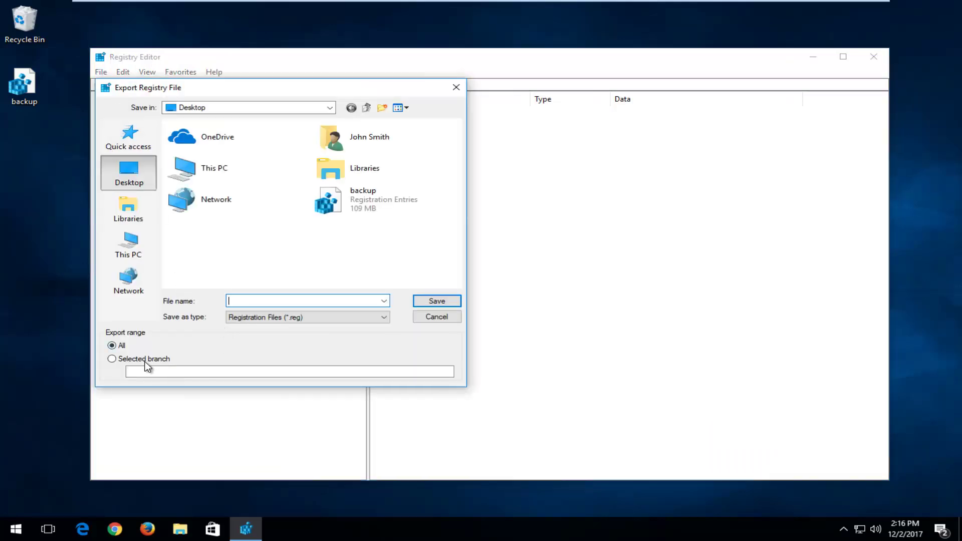
pyautogui.click(167, 359)
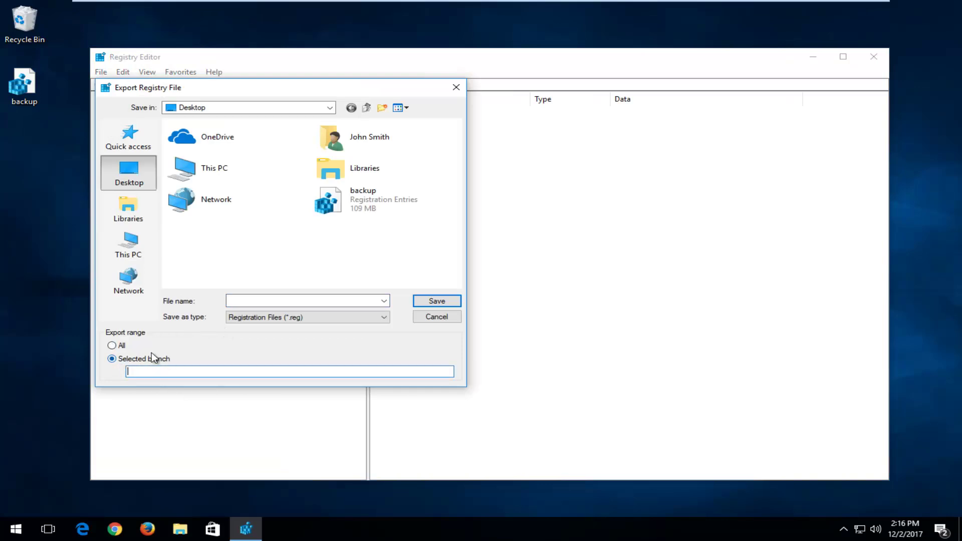
pyautogui.click(112, 345)
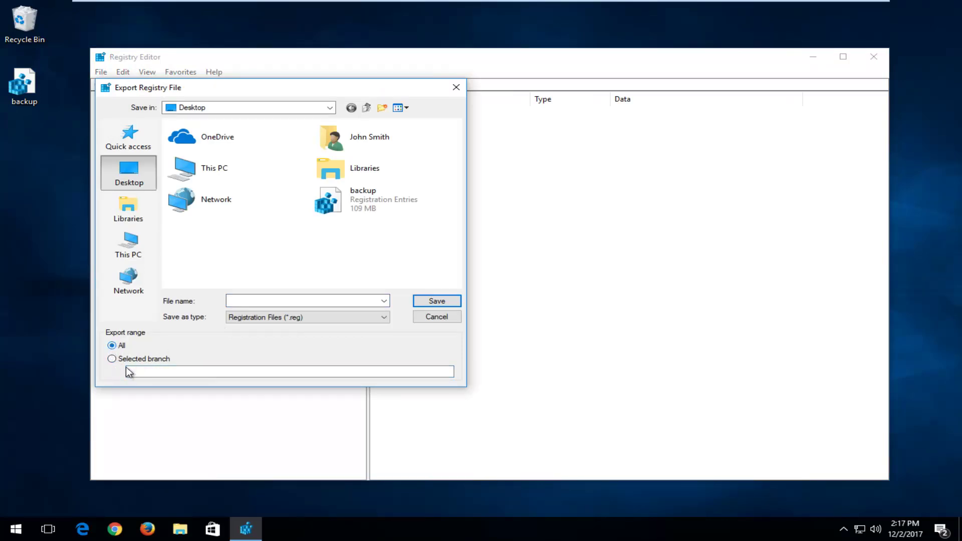
pyautogui.click(262, 300)
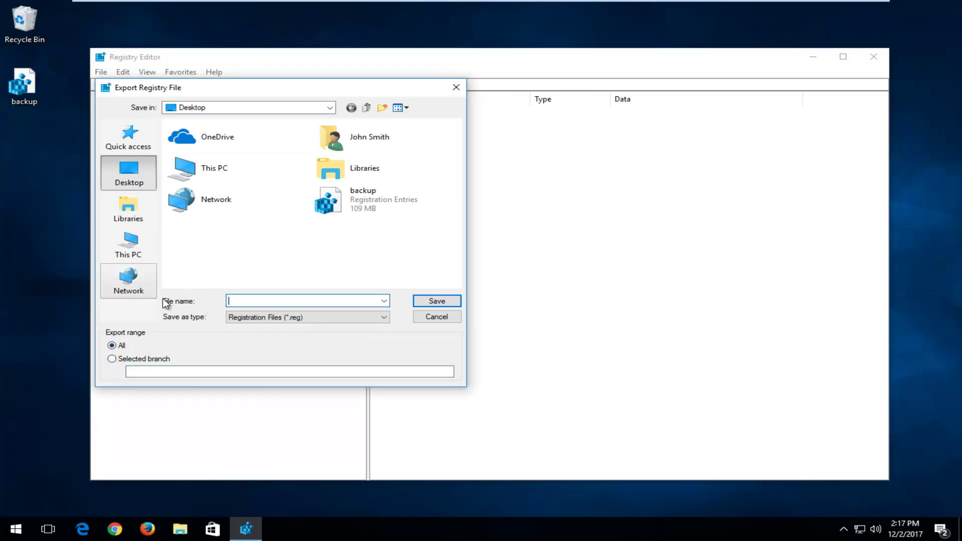
pyautogui.write('backup registry')
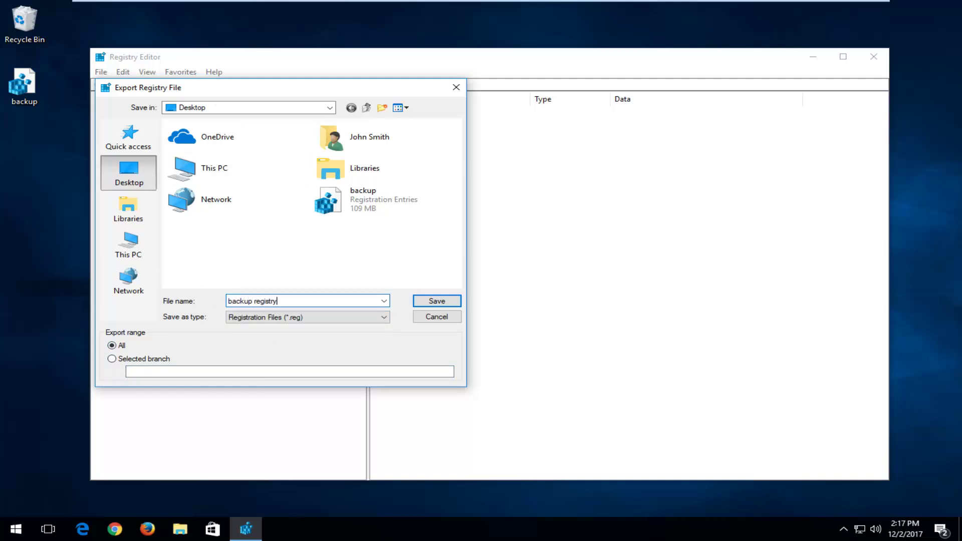
pyautogui.press('Return')
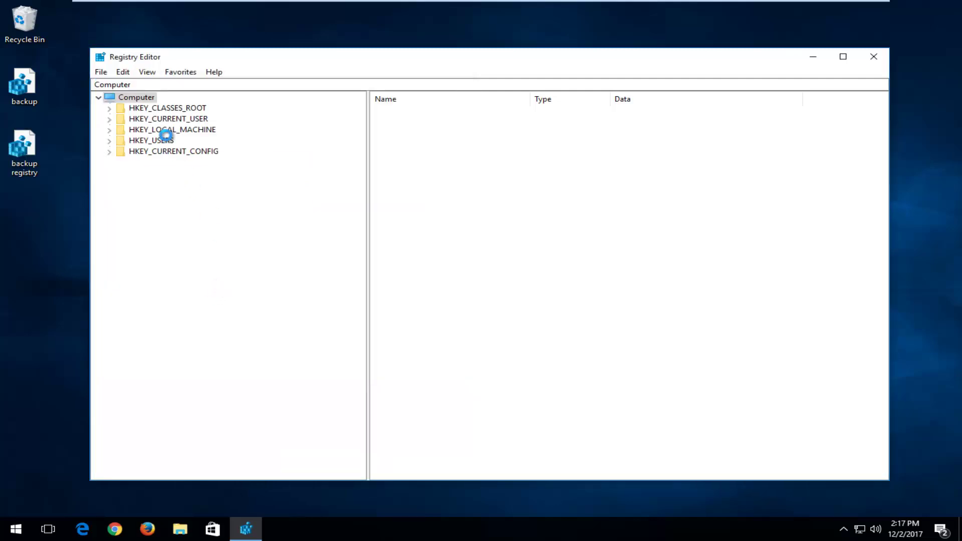
# Import the registration file named backup from the Desktop into the registry
pyautogui.click(101, 73)
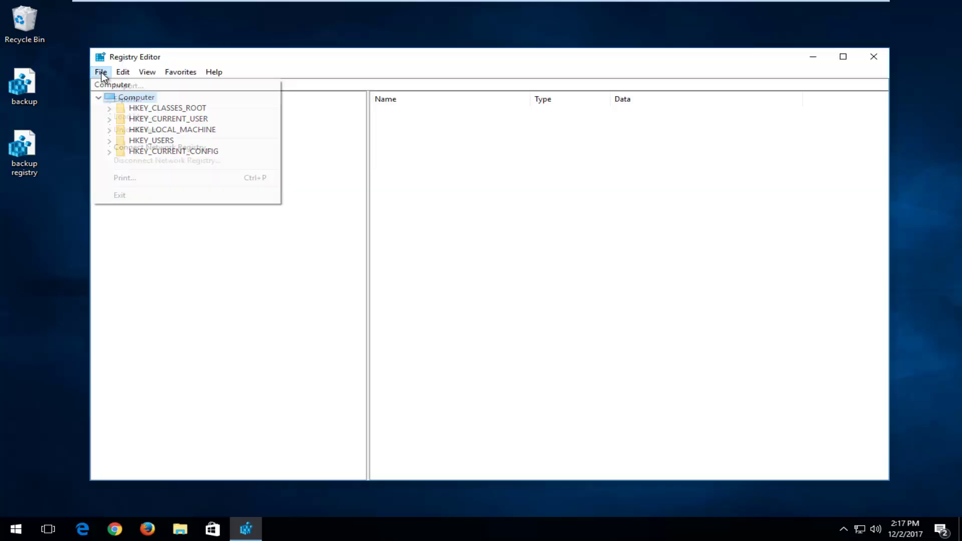
pyautogui.click(121, 87)
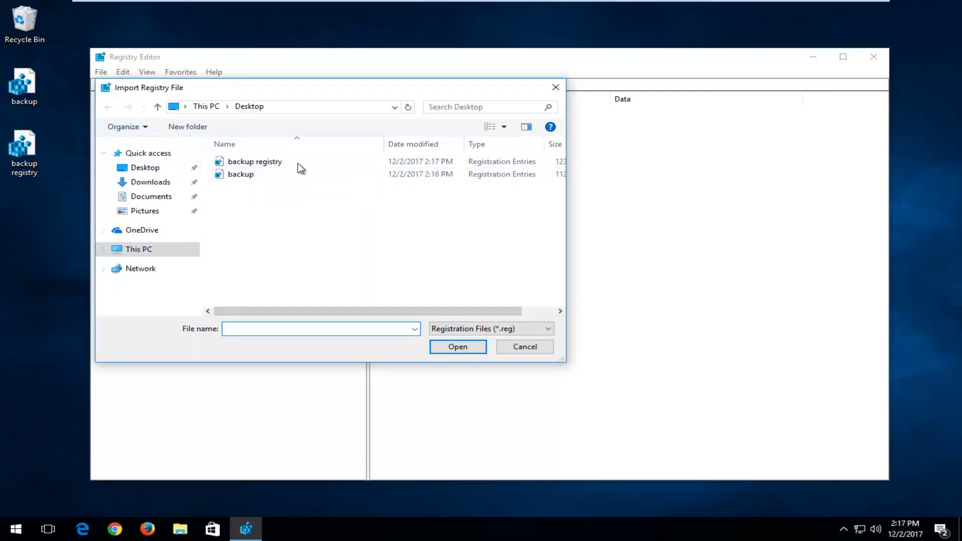
pyautogui.click(235, 175)
pyautogui.click(458, 347)
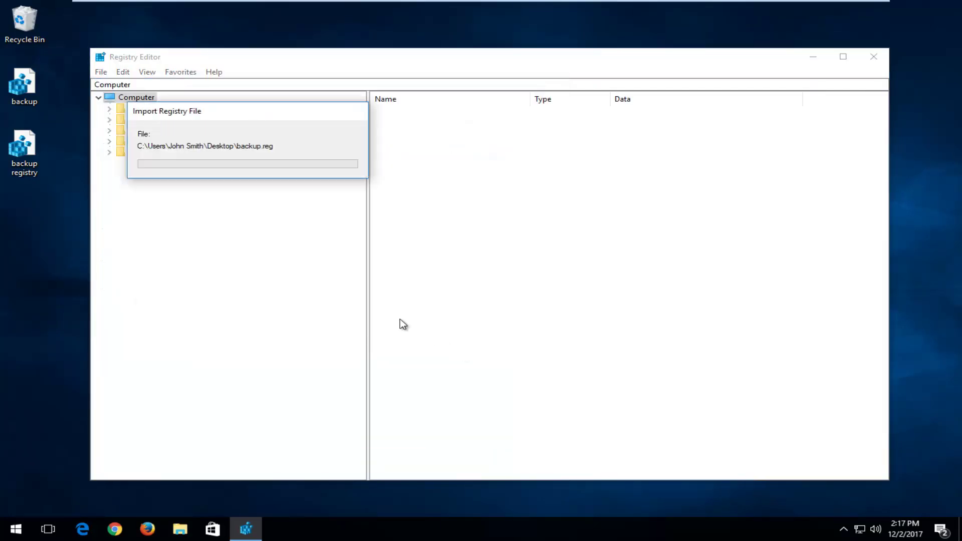